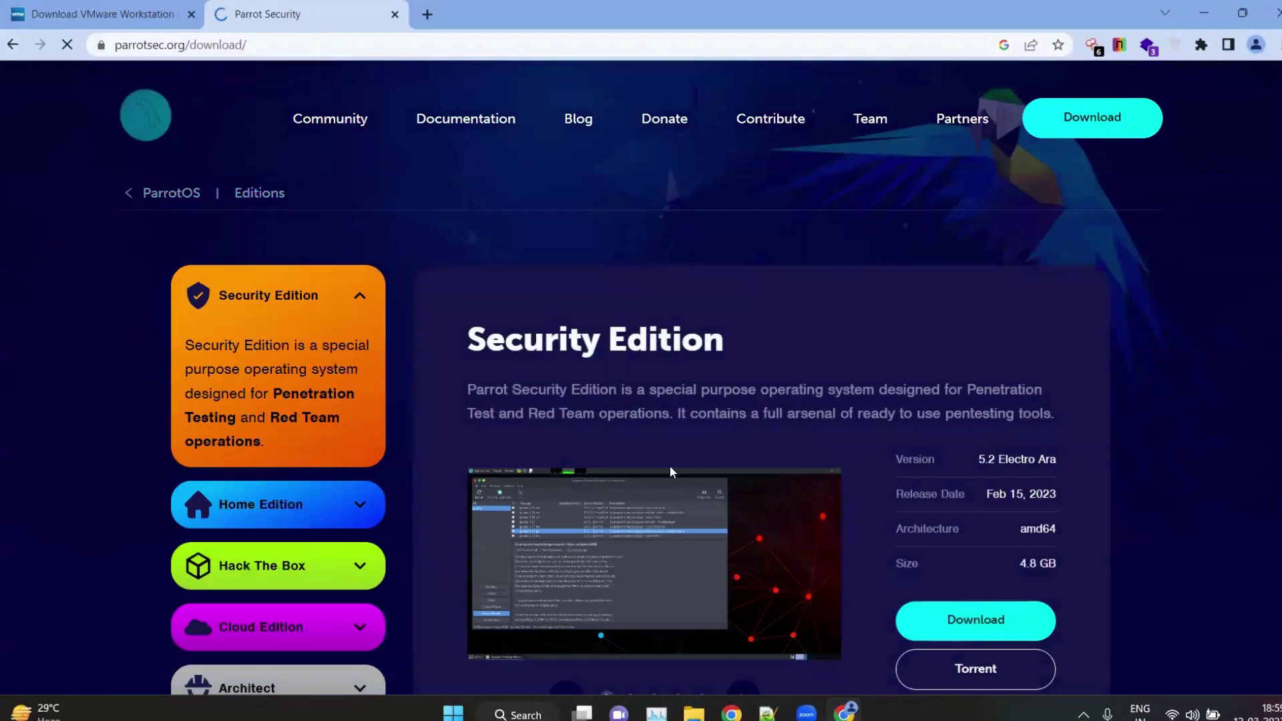
Examine the Security Edition details and download options on the Parrot download page, checking them against the installation notes
scroll(669, 466, down, 4)
scroll(1149, 282, up, 3)
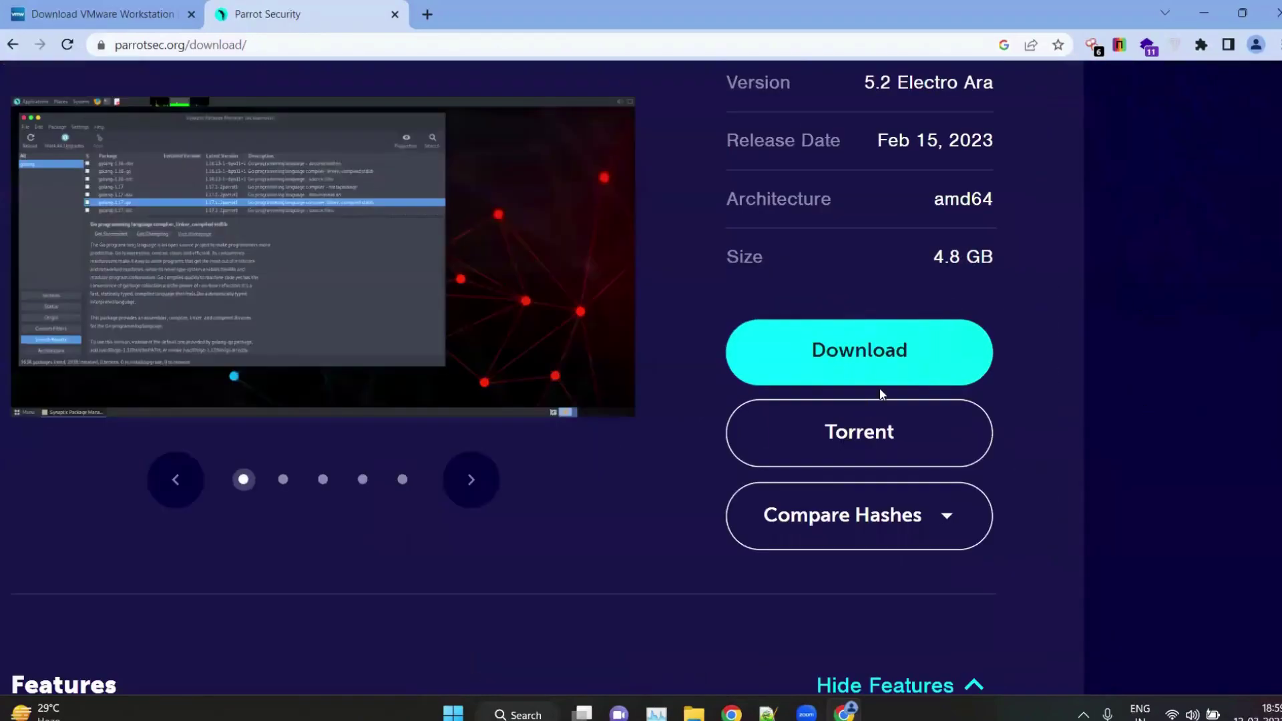
scroll(888, 390, down, 3)
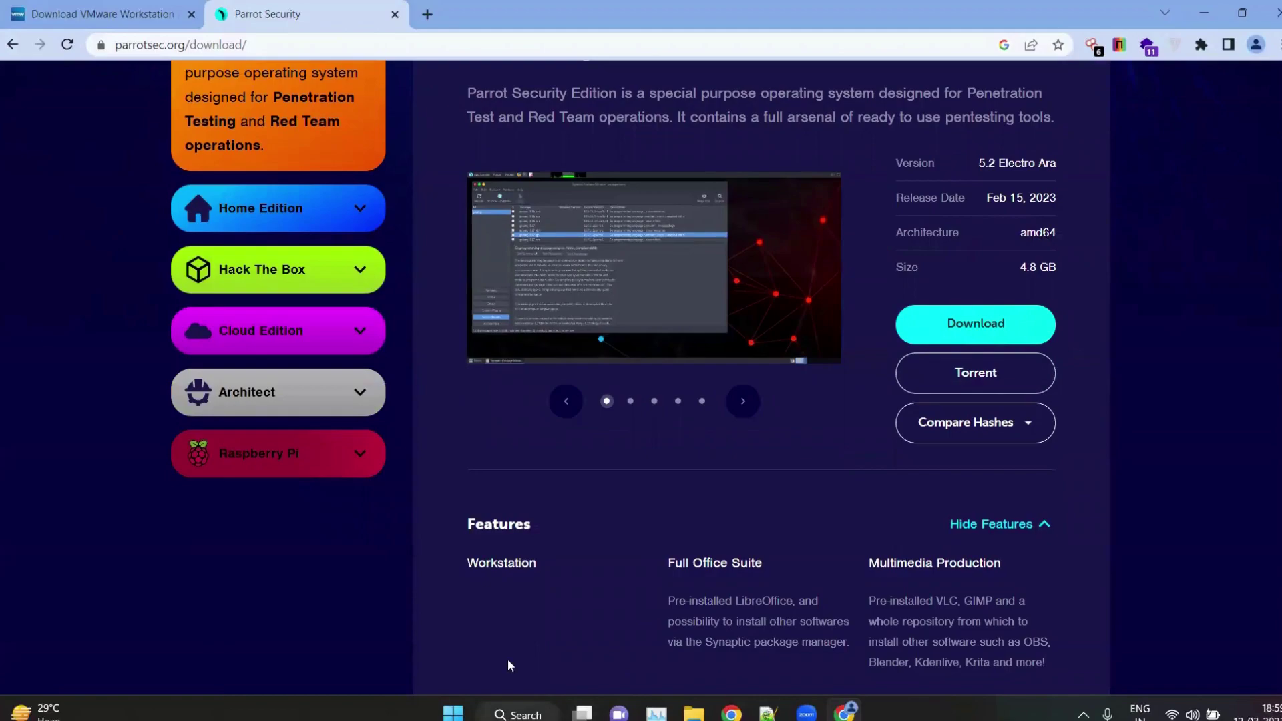
scroll(987, 338, up, 2)
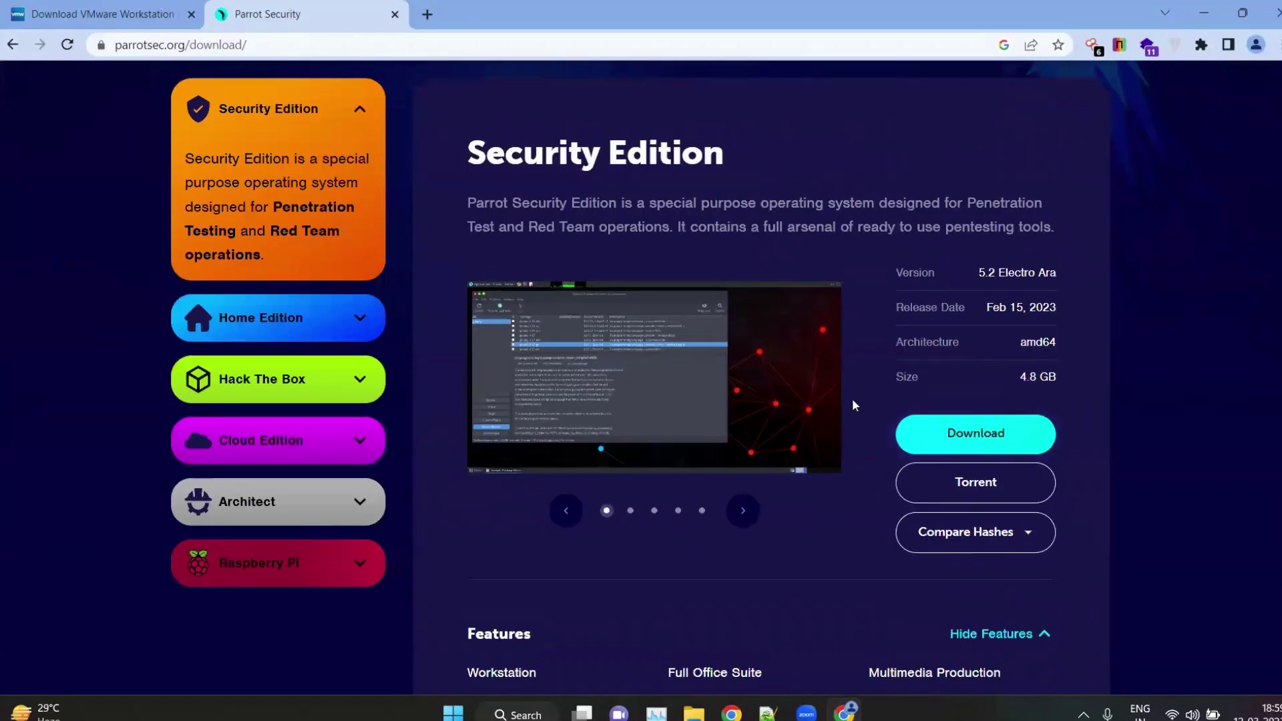
scroll(853, 398, up, 1)
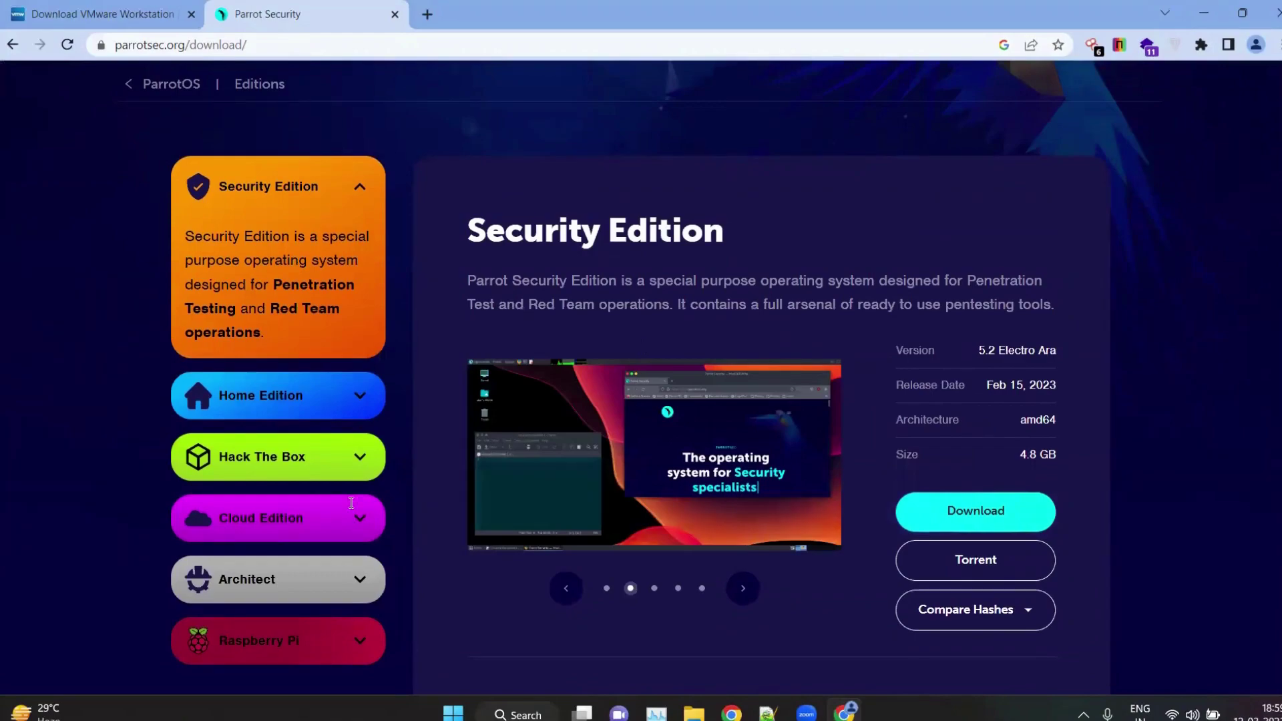
key(alt+Tab)
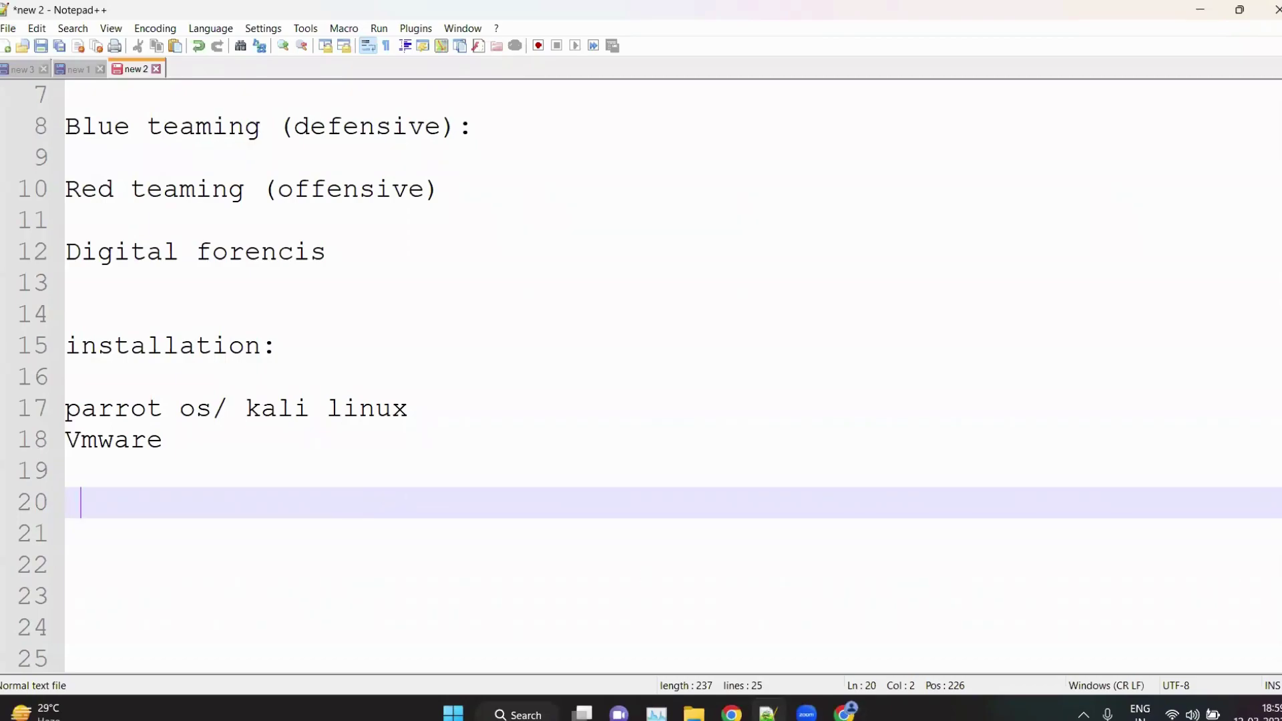
key(alt+Tab)
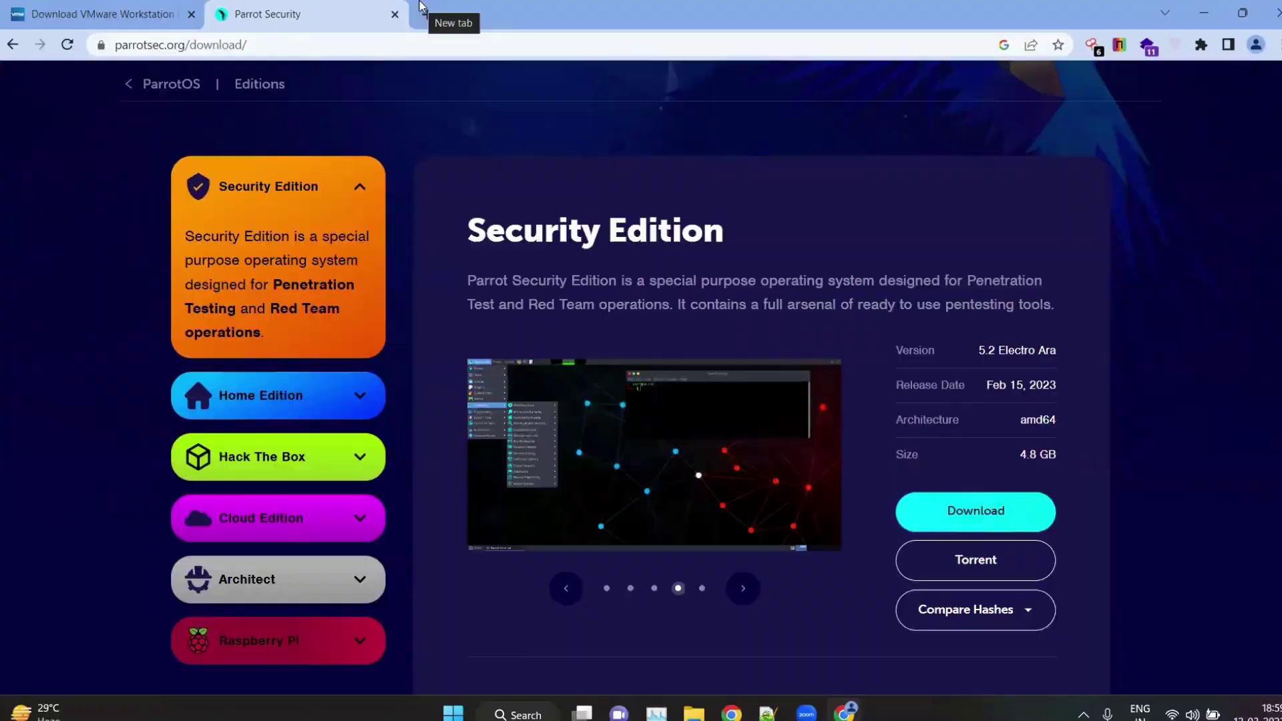
Search the web for "kali linux download" in a new browser tab
click(417, 12)
text(kali lin)
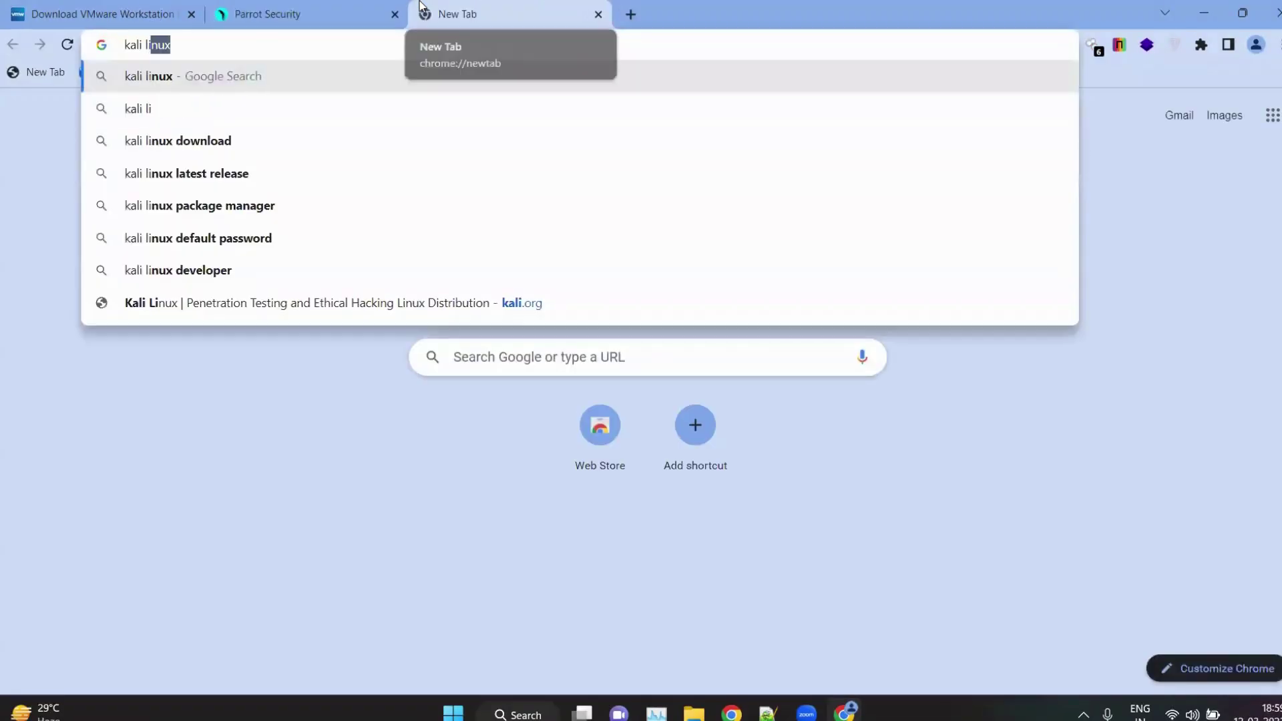
key(Down)
key(Down)
key(Return)
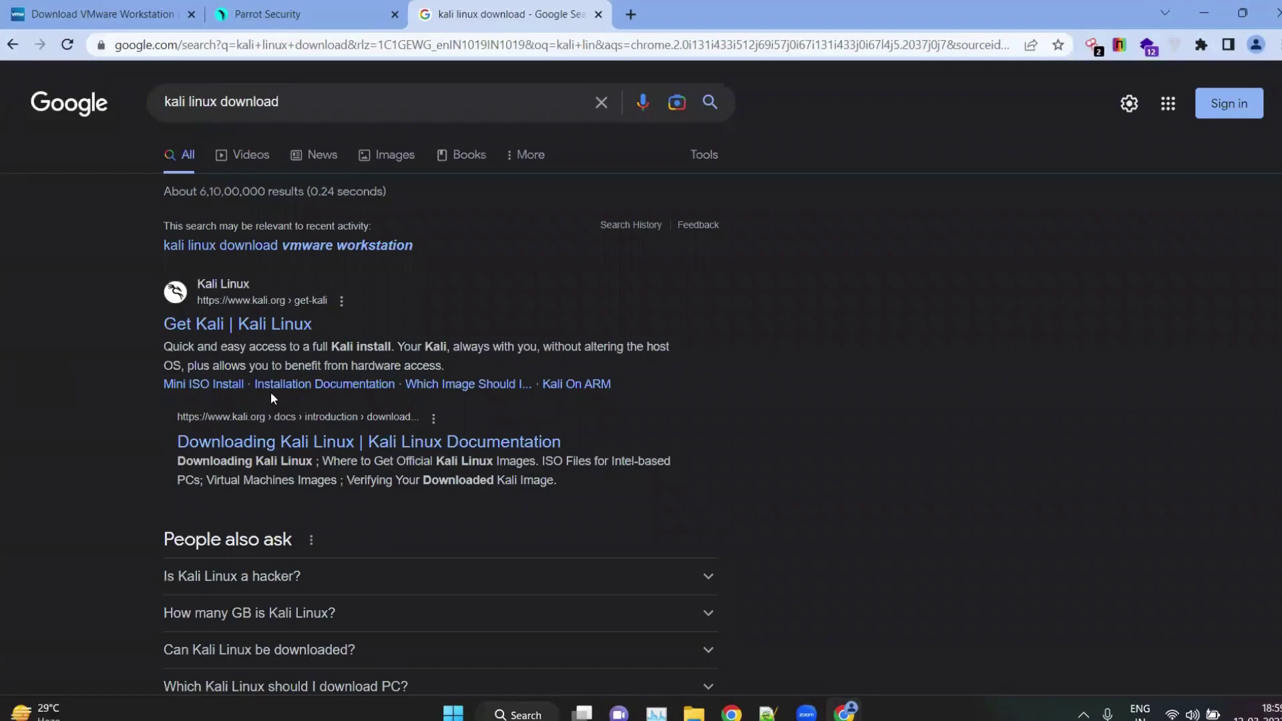
Open the Get Kali page from the search results and go to its prebuilt Virtual Machines section
scroll(271, 392, up, 4)
click(217, 280)
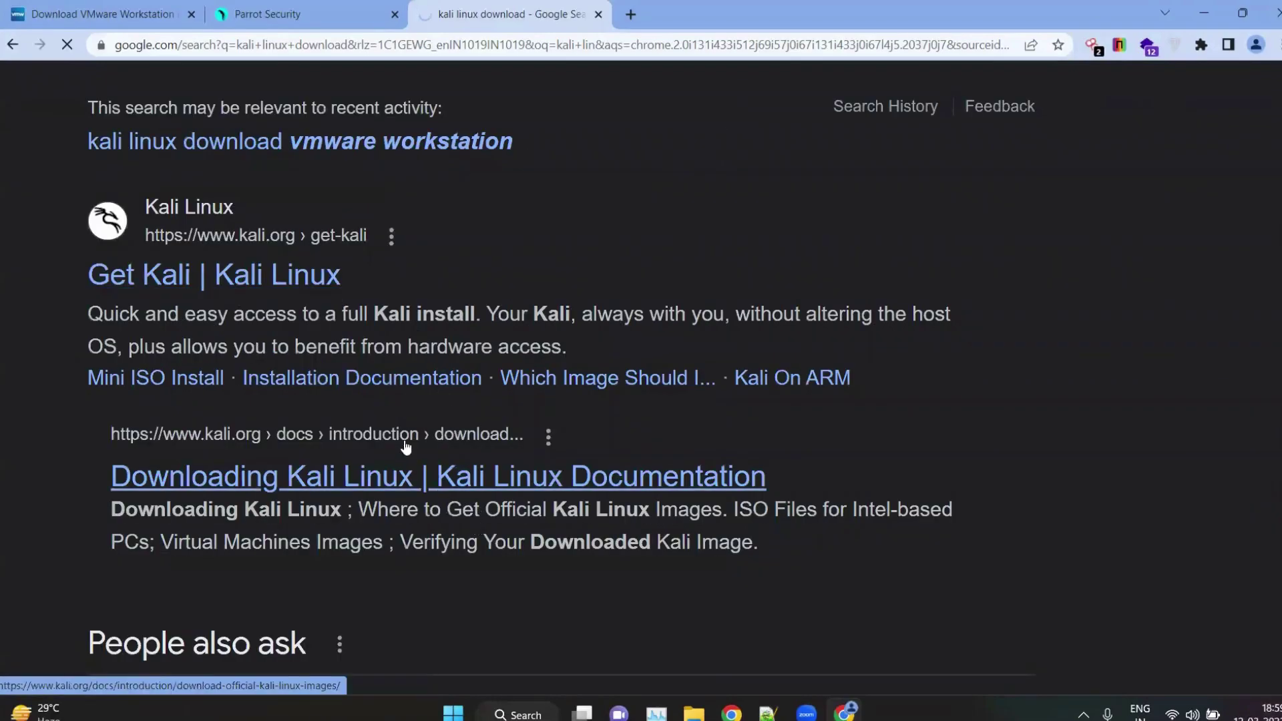
scroll(914, 384, up, 3)
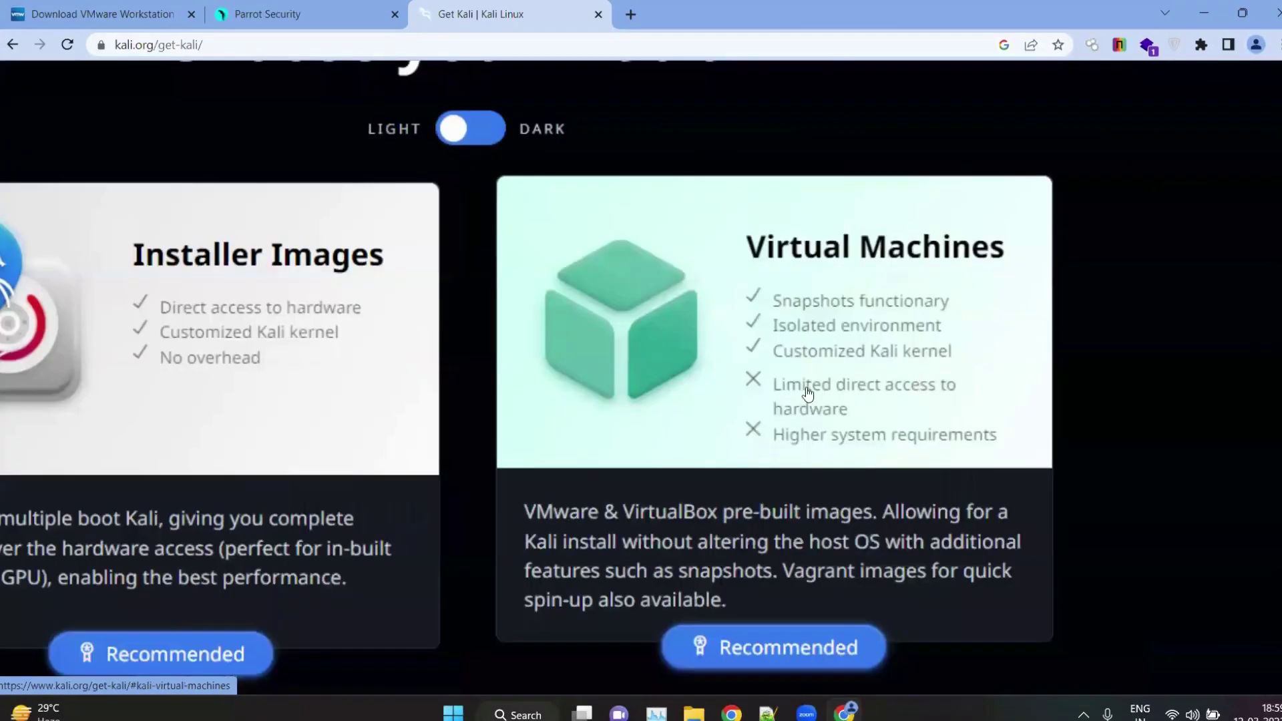
scroll(810, 392, down, 3)
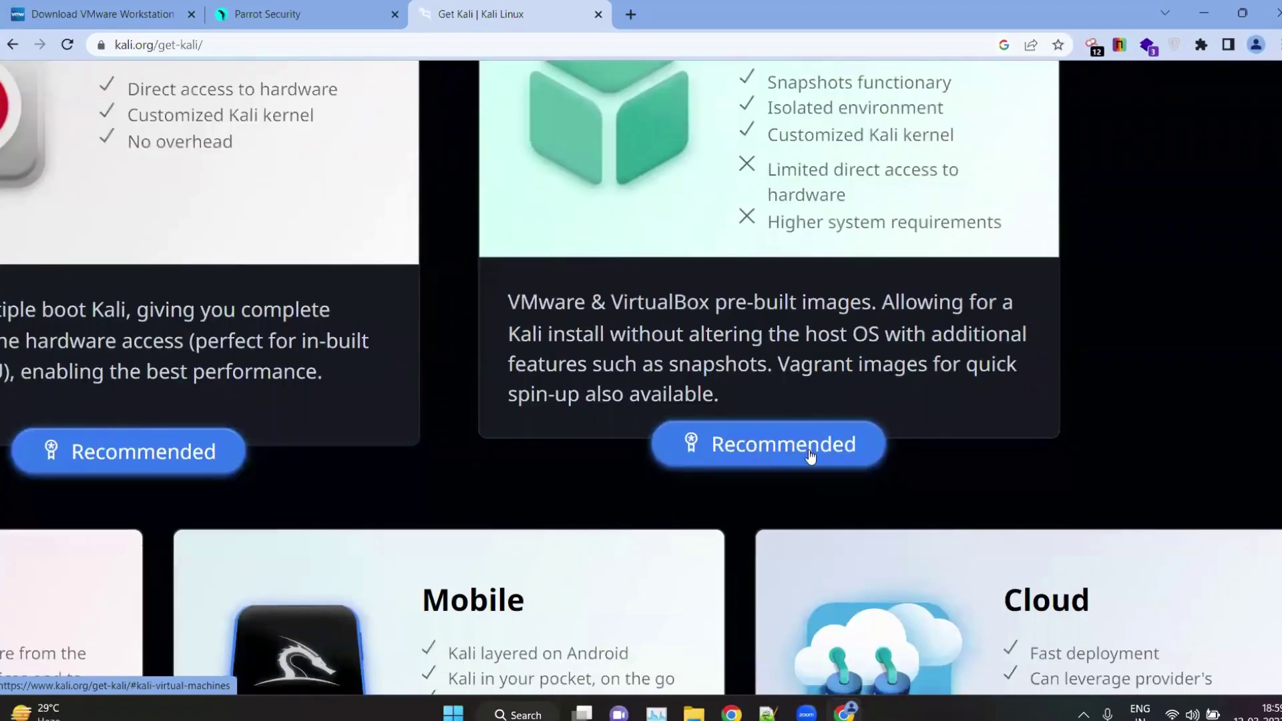
scroll(316, 394, down, 3)
click(317, 394)
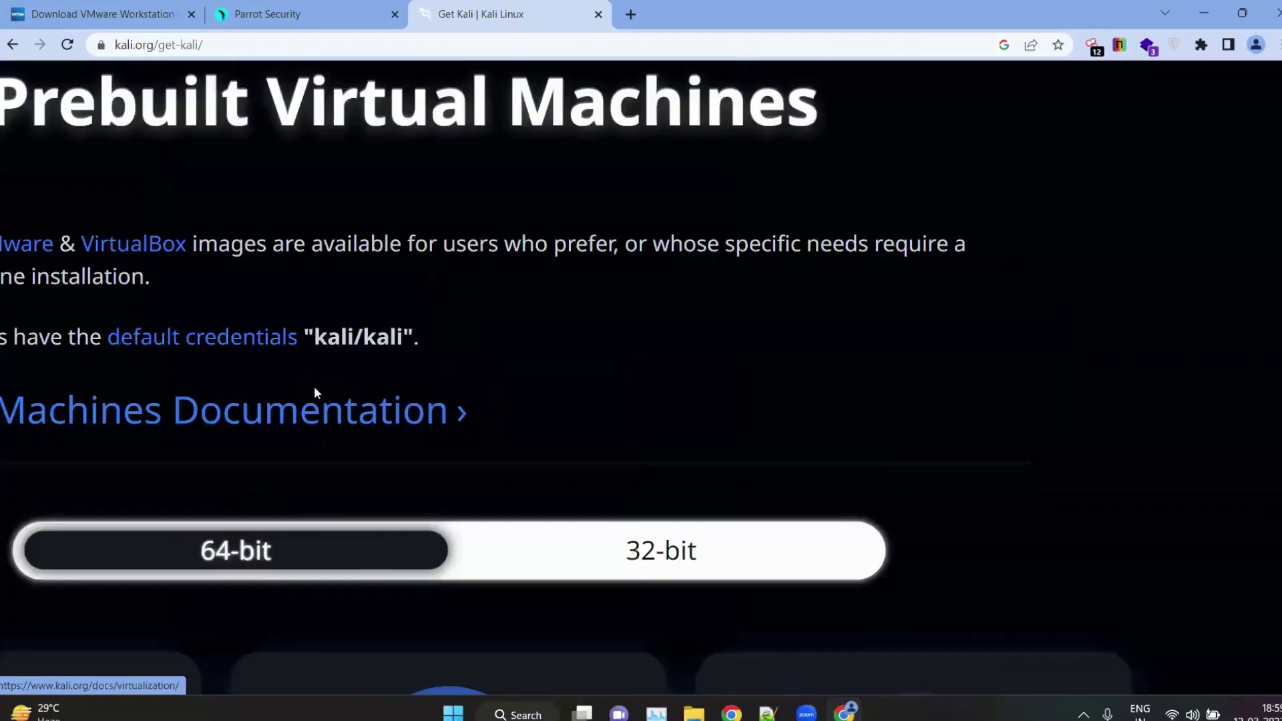
Examine the 64-bit prebuilt VMware image and its download and torrent options on the Kali page
scroll(315, 388, down, 3)
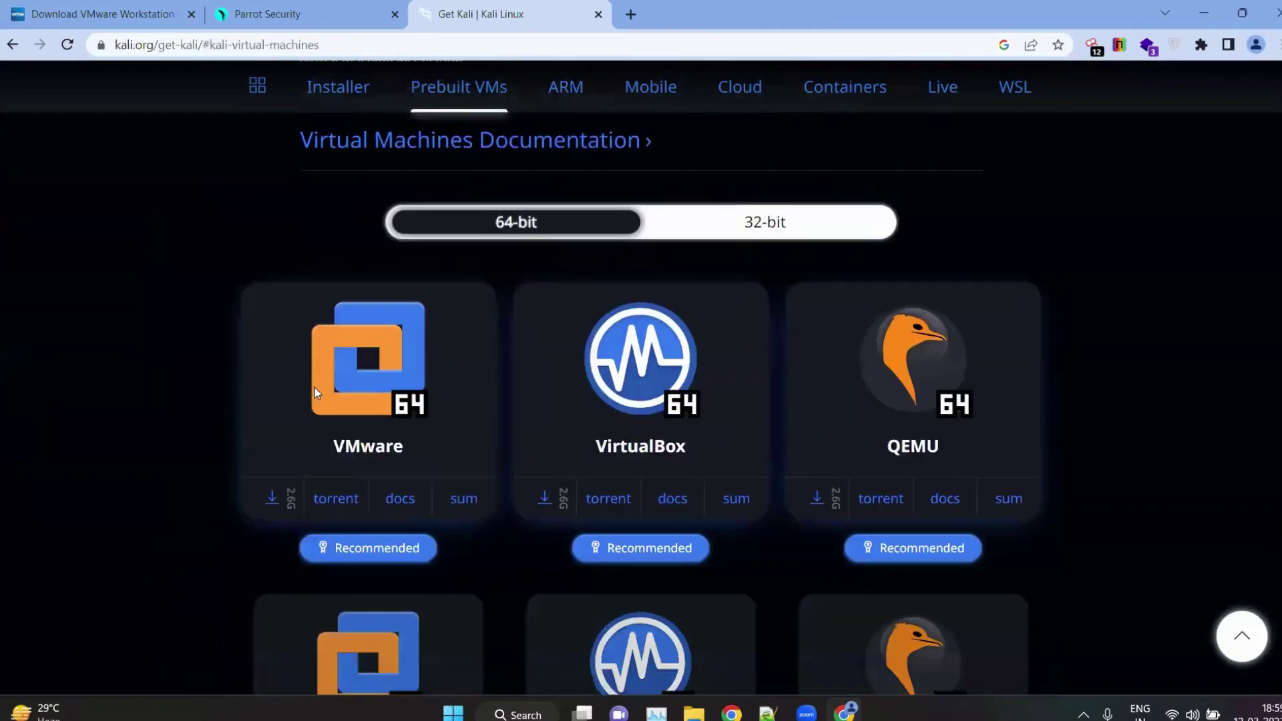
scroll(367, 409, down, 1)
scroll(366, 409, up, 2)
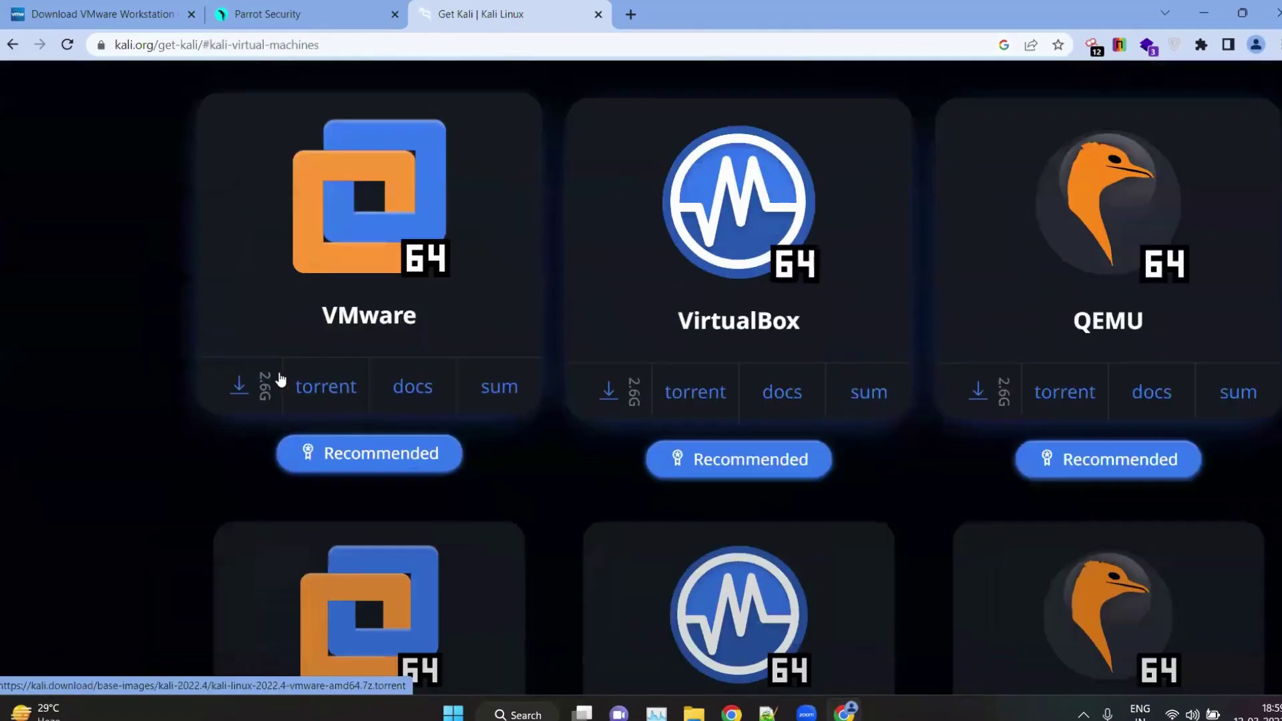
scroll(284, 364, up, 3)
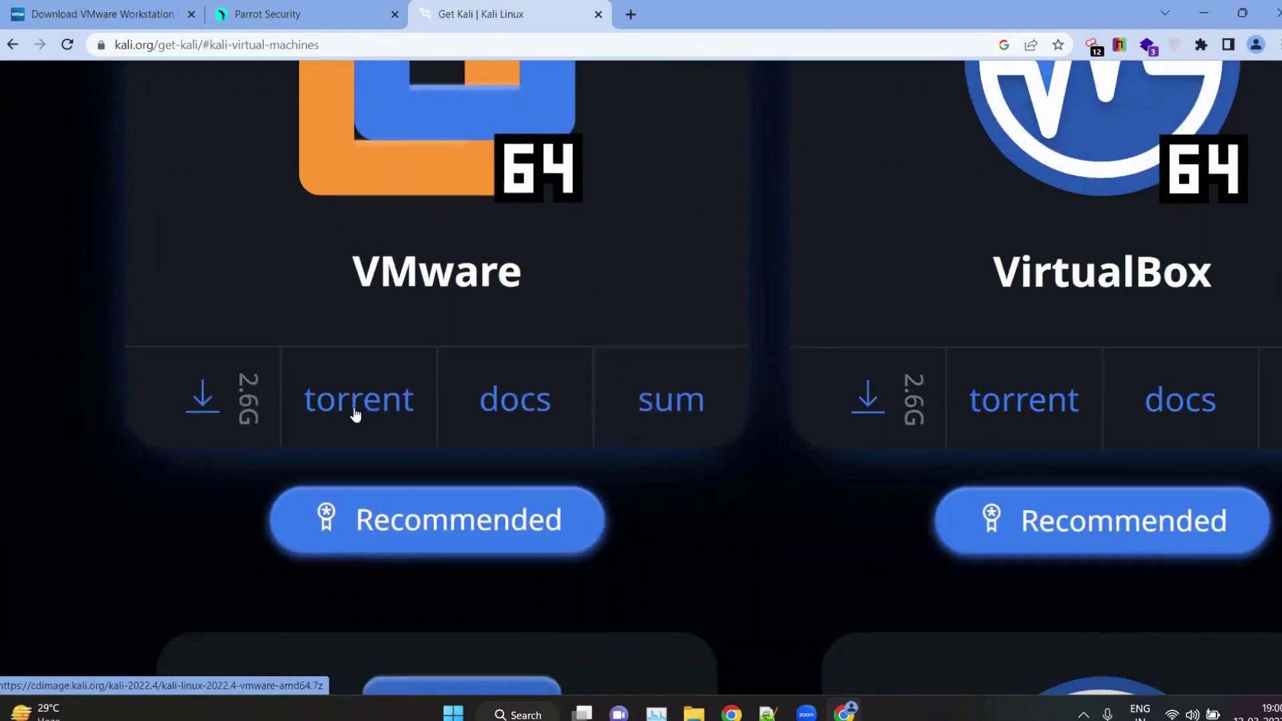
scroll(283, 444, down, 3)
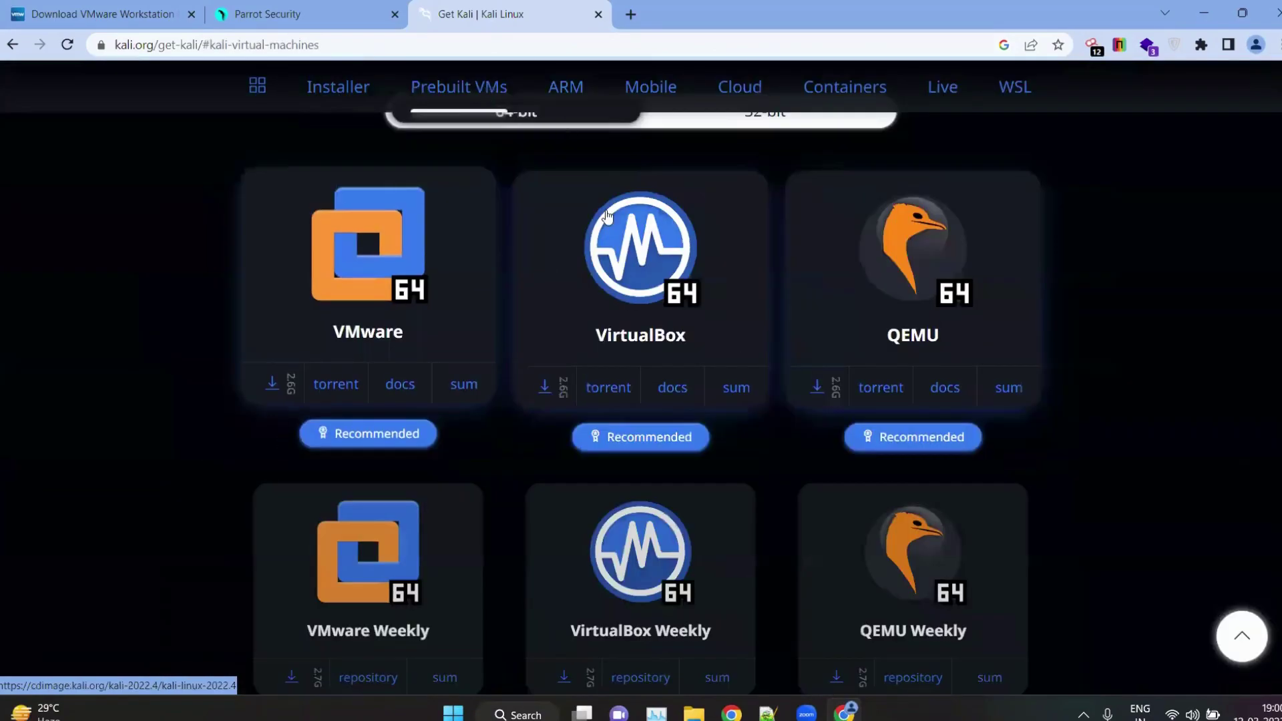
scroll(544, 263, up, 10)
scroll(545, 263, up, 10)
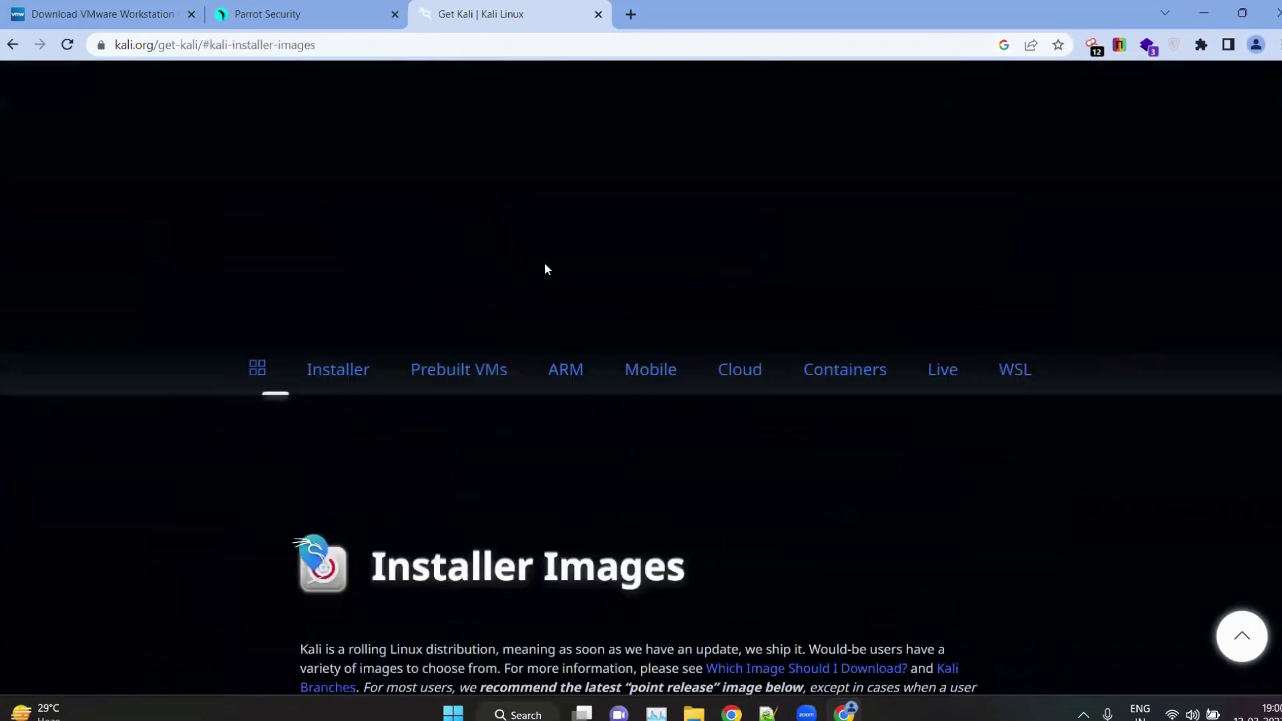
Return to the Parrot download page, minimize the browser and the notes, and launch VMware Workstation from the desktop
click(306, 9)
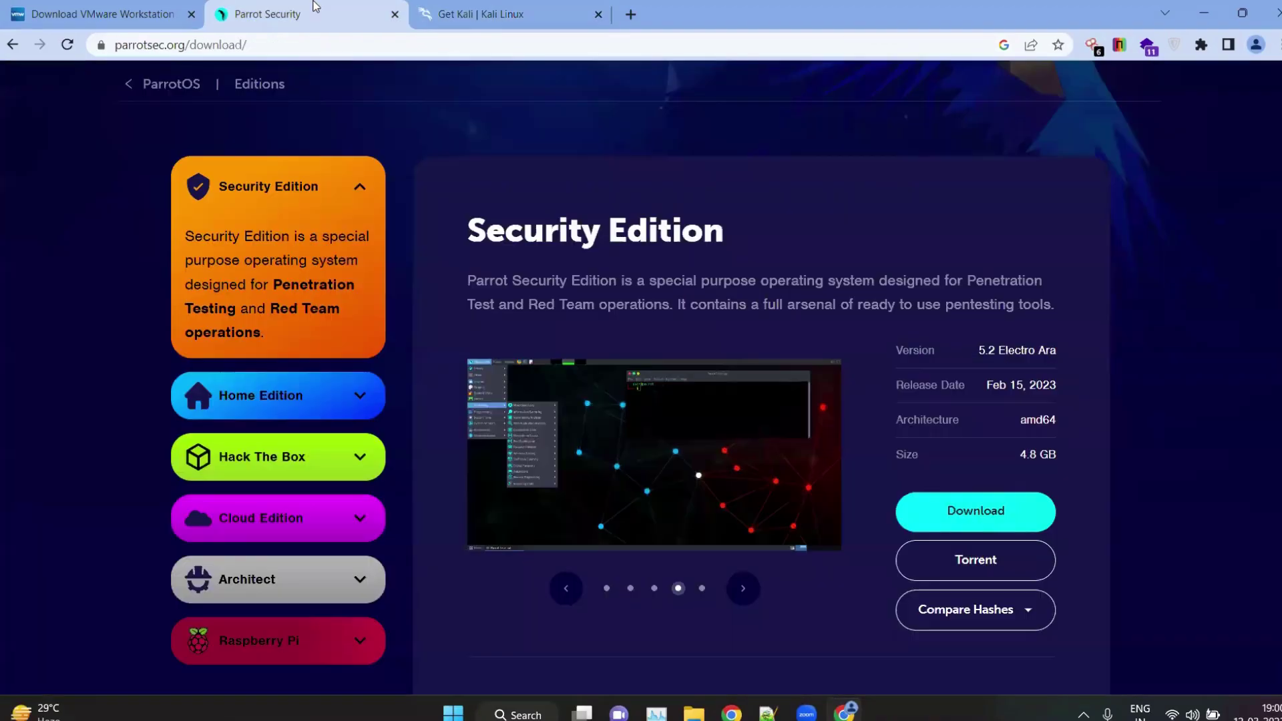
click(1199, 9)
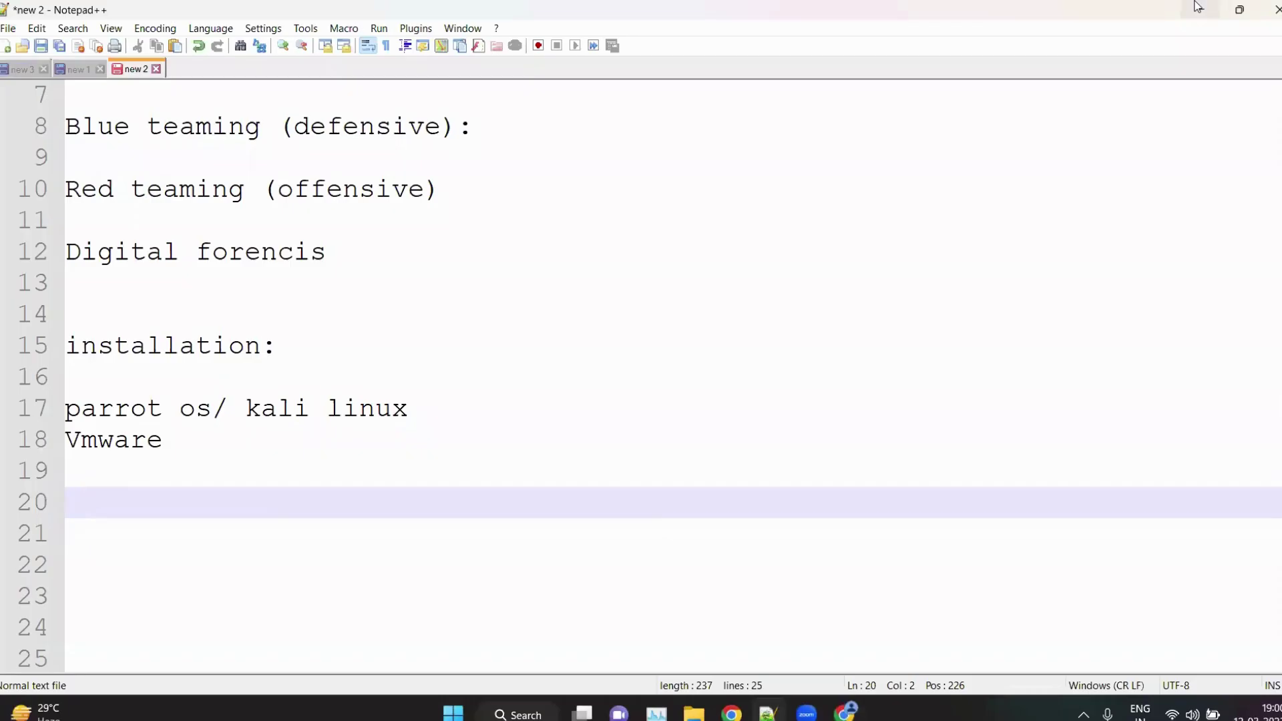
click(1199, 8)
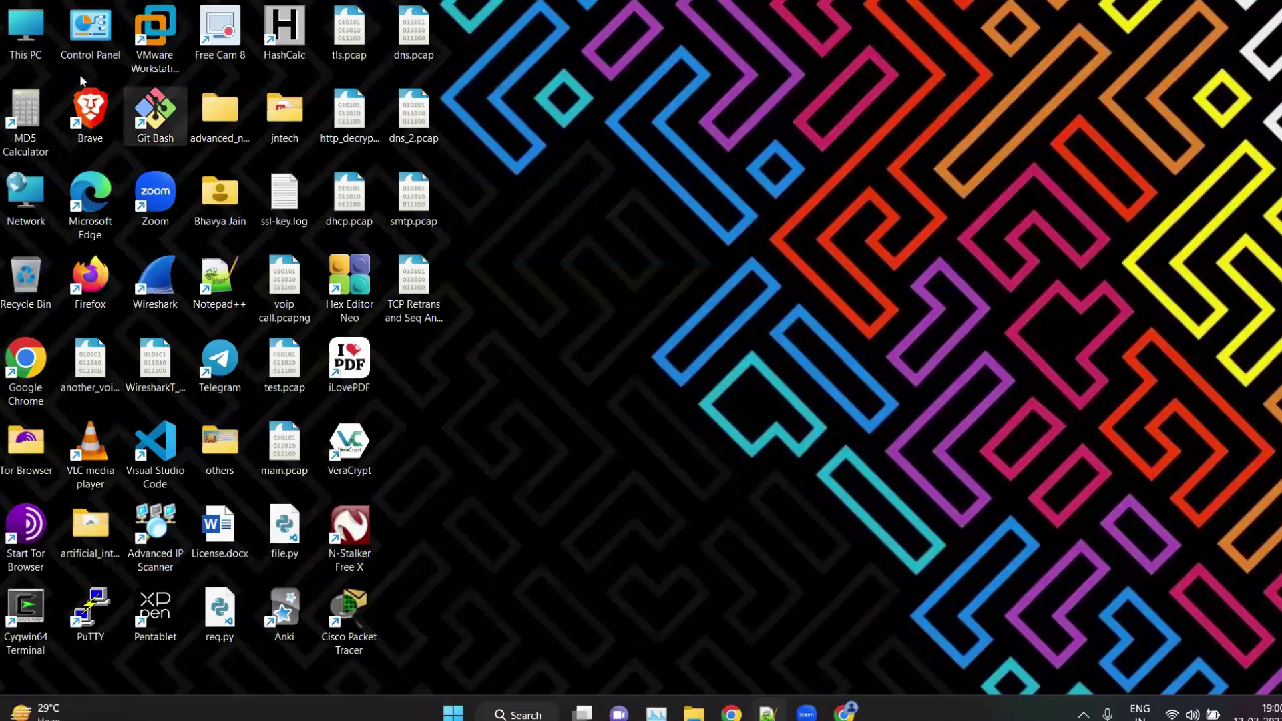
double_click(155, 30)
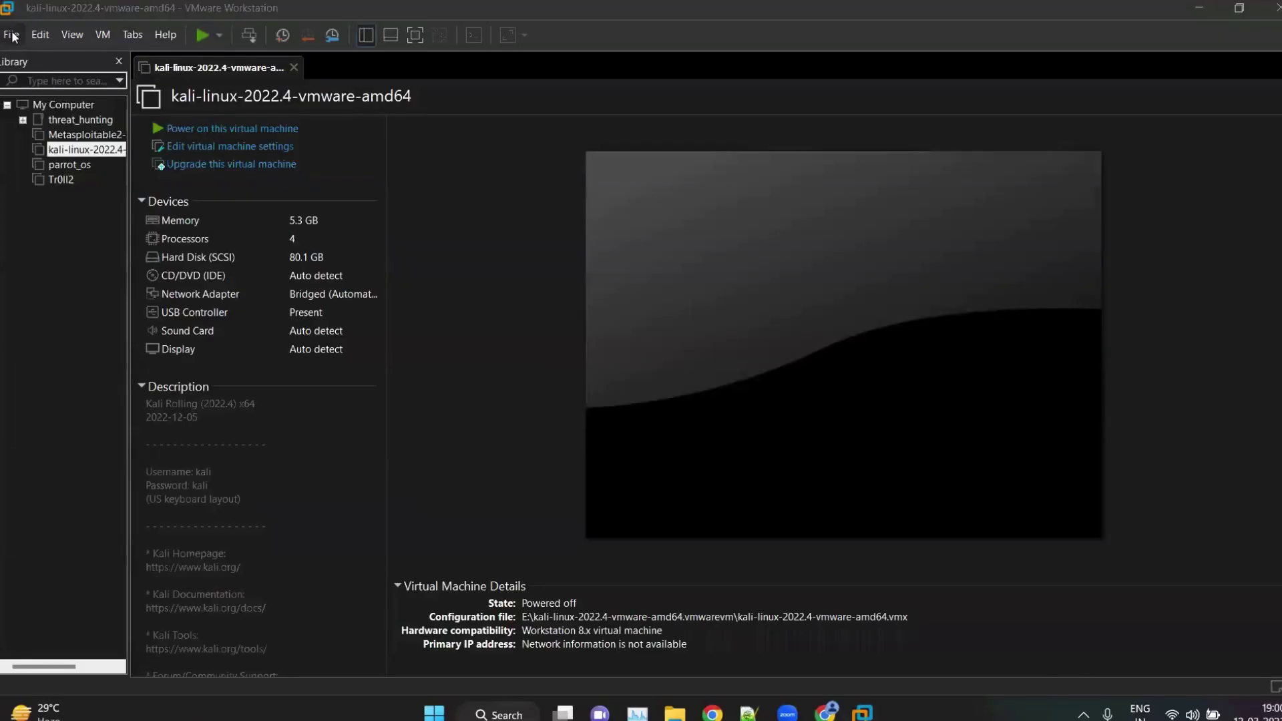
Start a new virtual machine with the Typical configuration and choose to install the operating system later
click(12, 35)
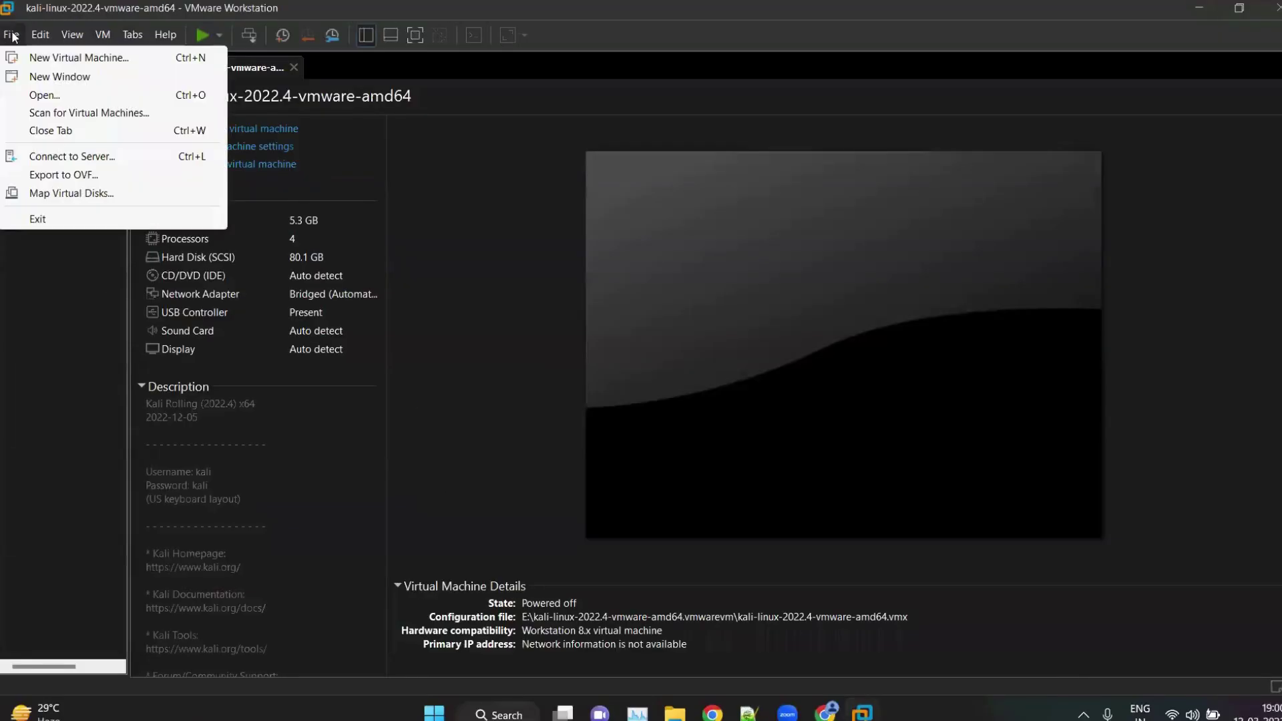
click(12, 35)
click(11, 34)
click(12, 58)
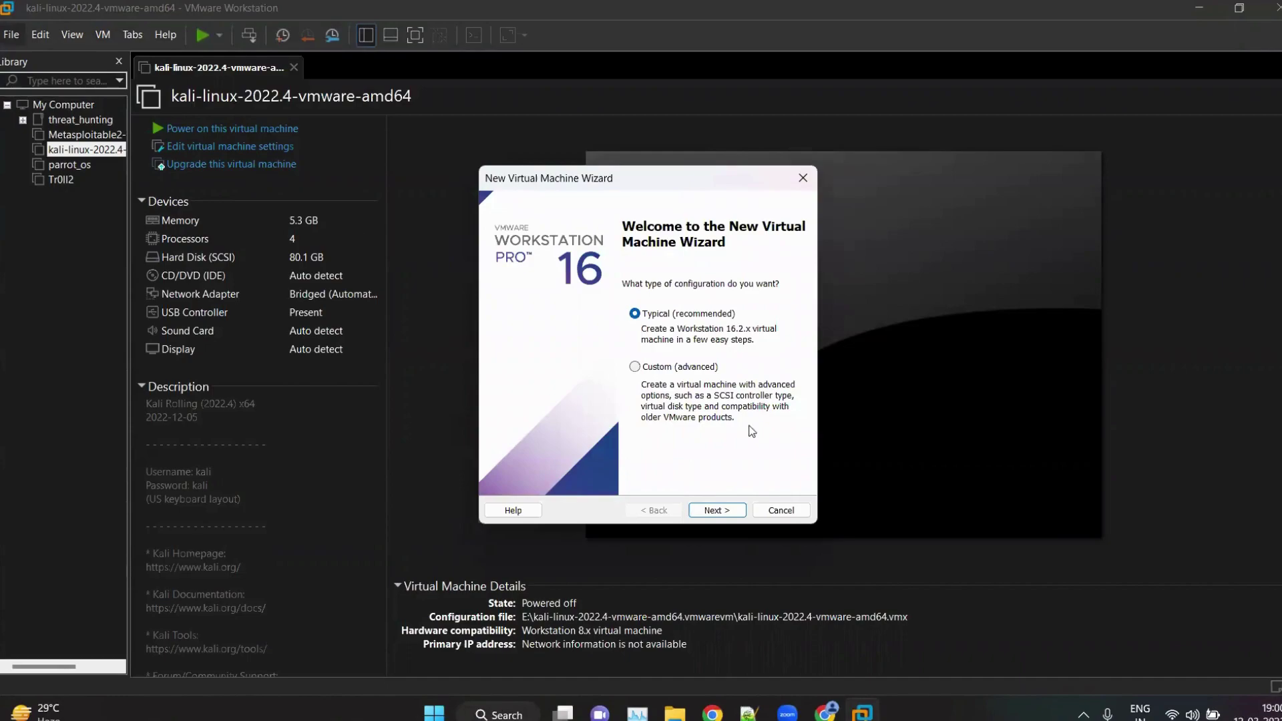
click(717, 510)
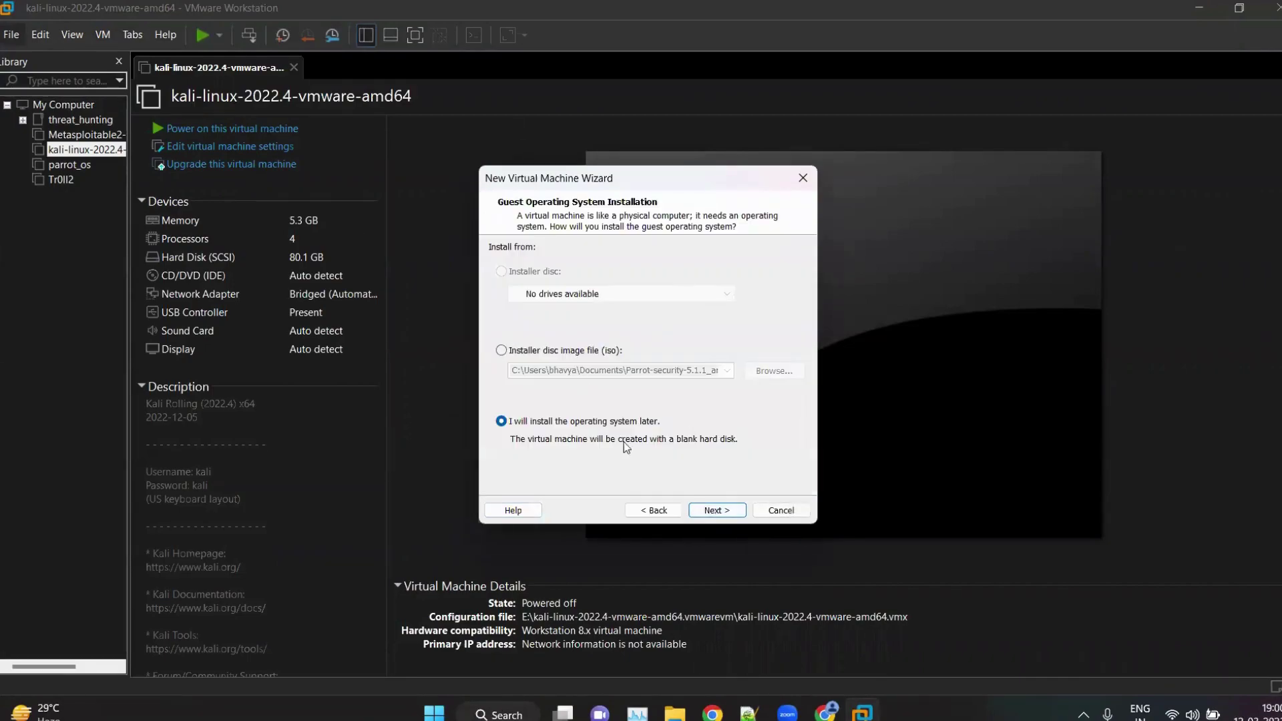
click(710, 511)
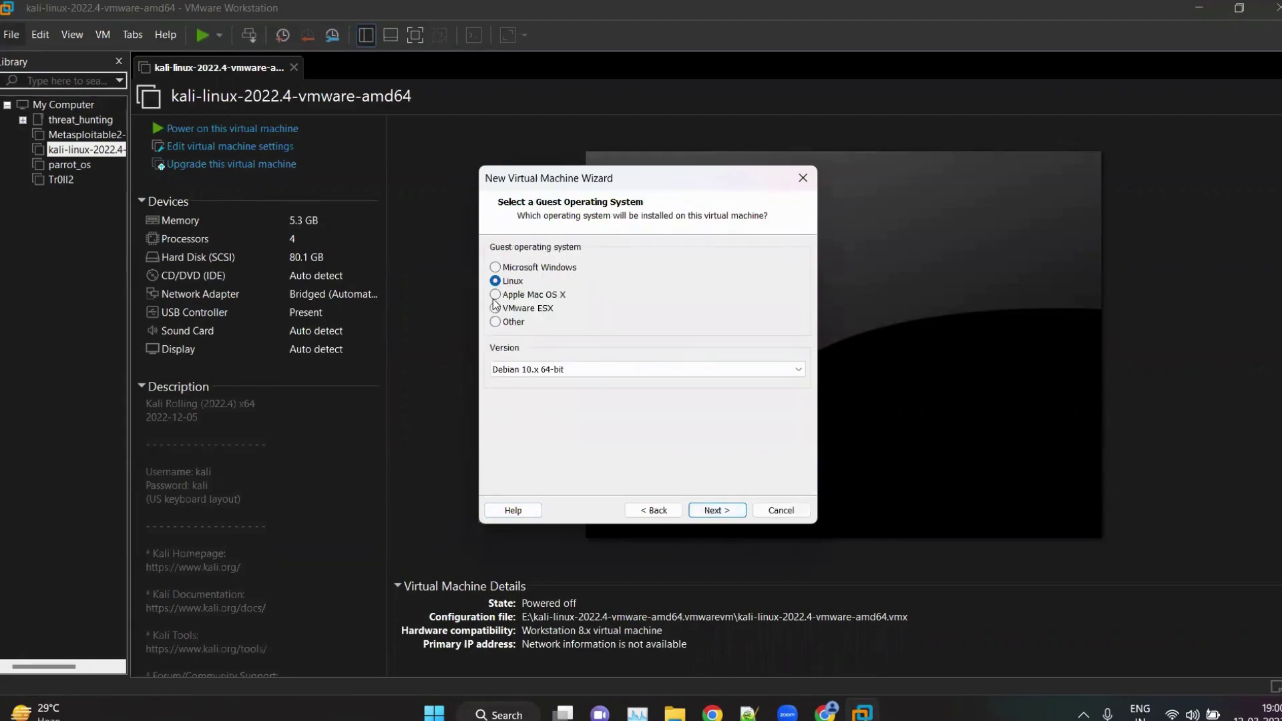
Use Linux with version Debian 10.x 64-bit as the guest operating system and name the virtual machine new_parrot
click(541, 371)
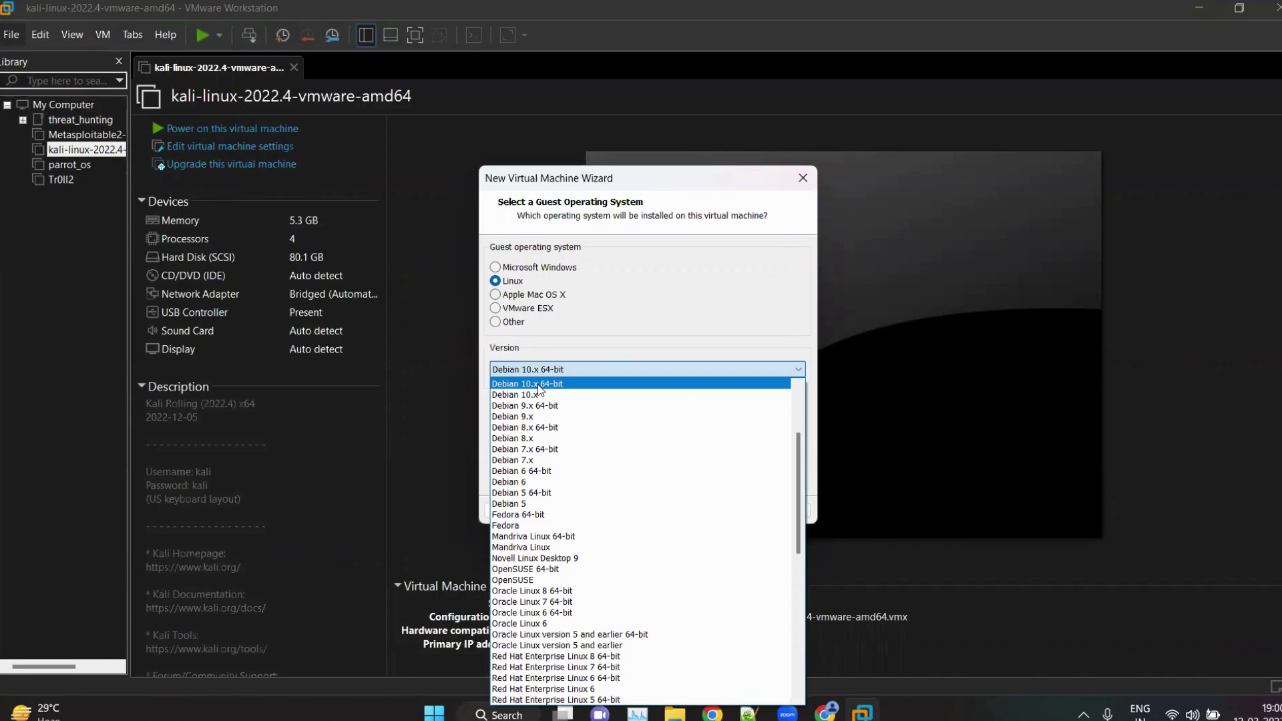
click(735, 514)
click(713, 511)
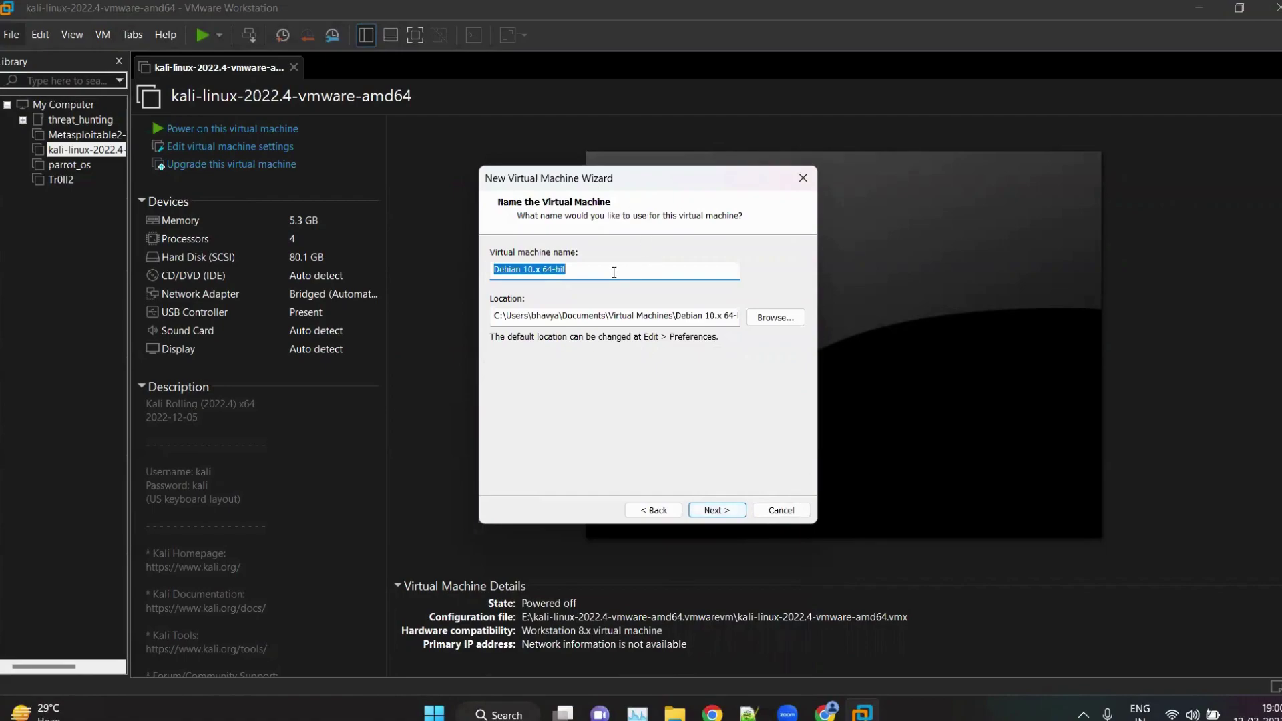
key(BackSpace)
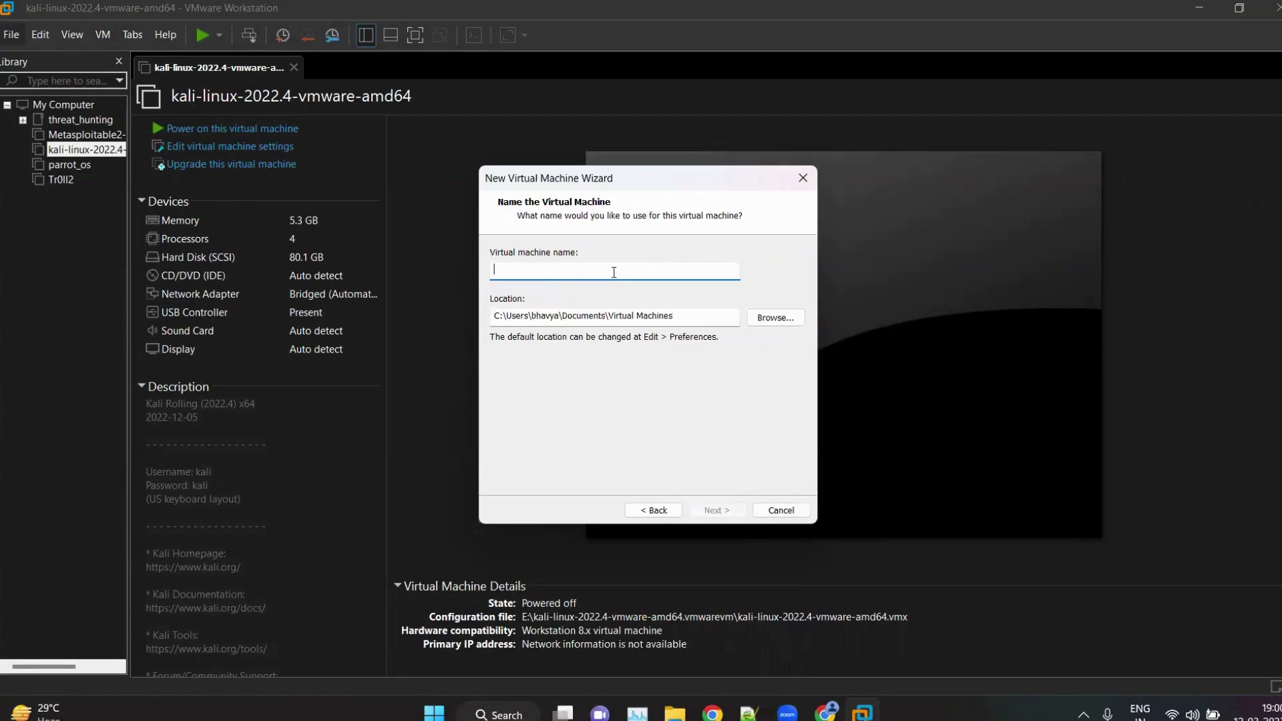
text(new_parrot)
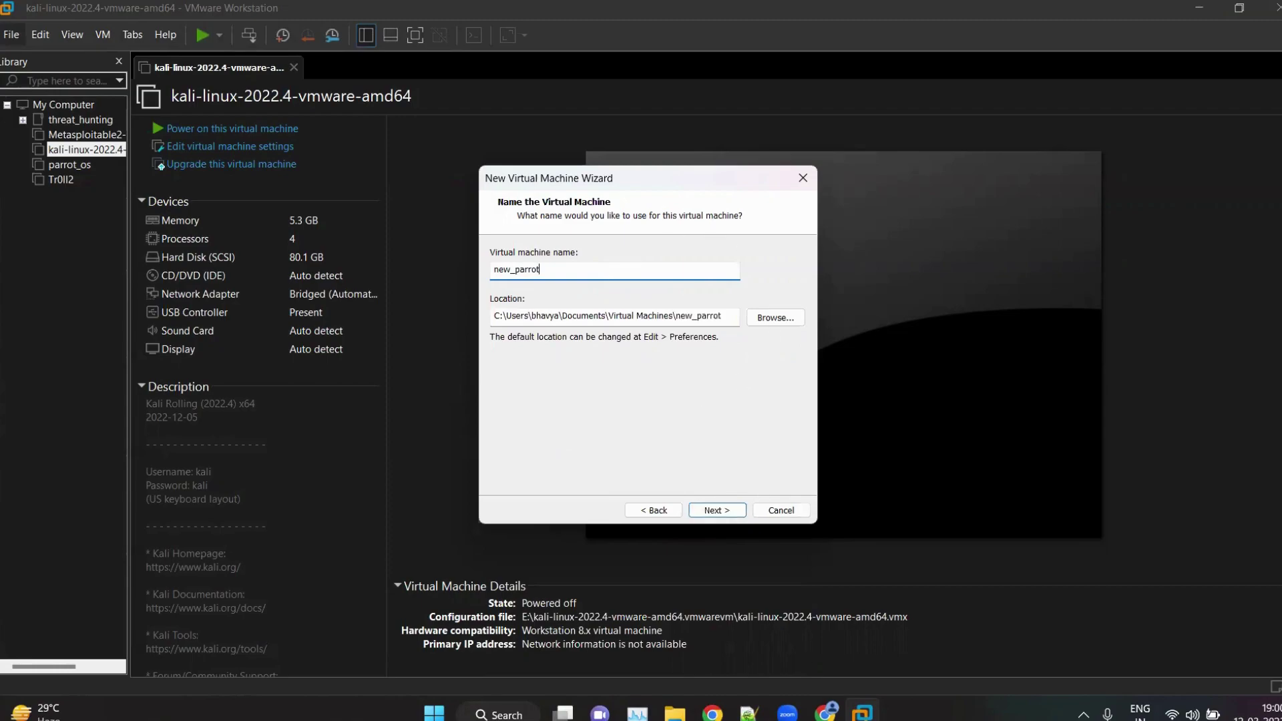
Switch to Notepad++ and add the heading "system requirements:" on line 20, below the Vmware entry
click(749, 712)
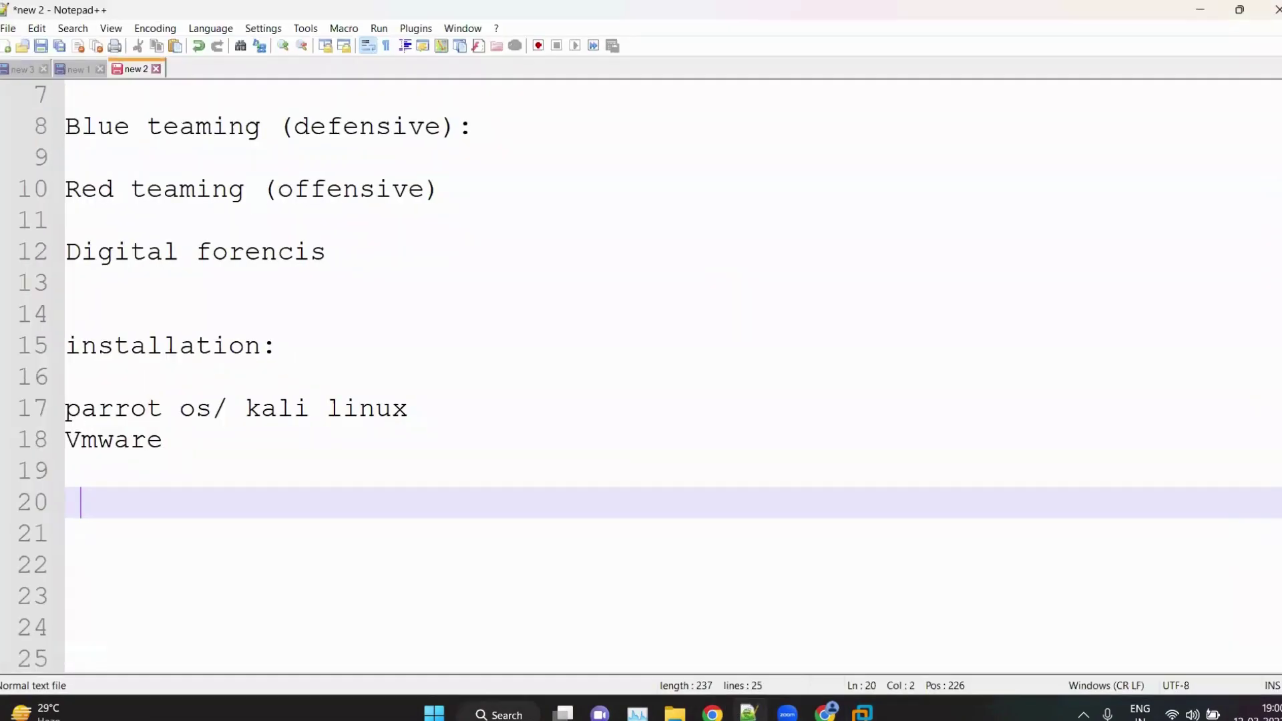
key(BackSpace)
text(syste,)
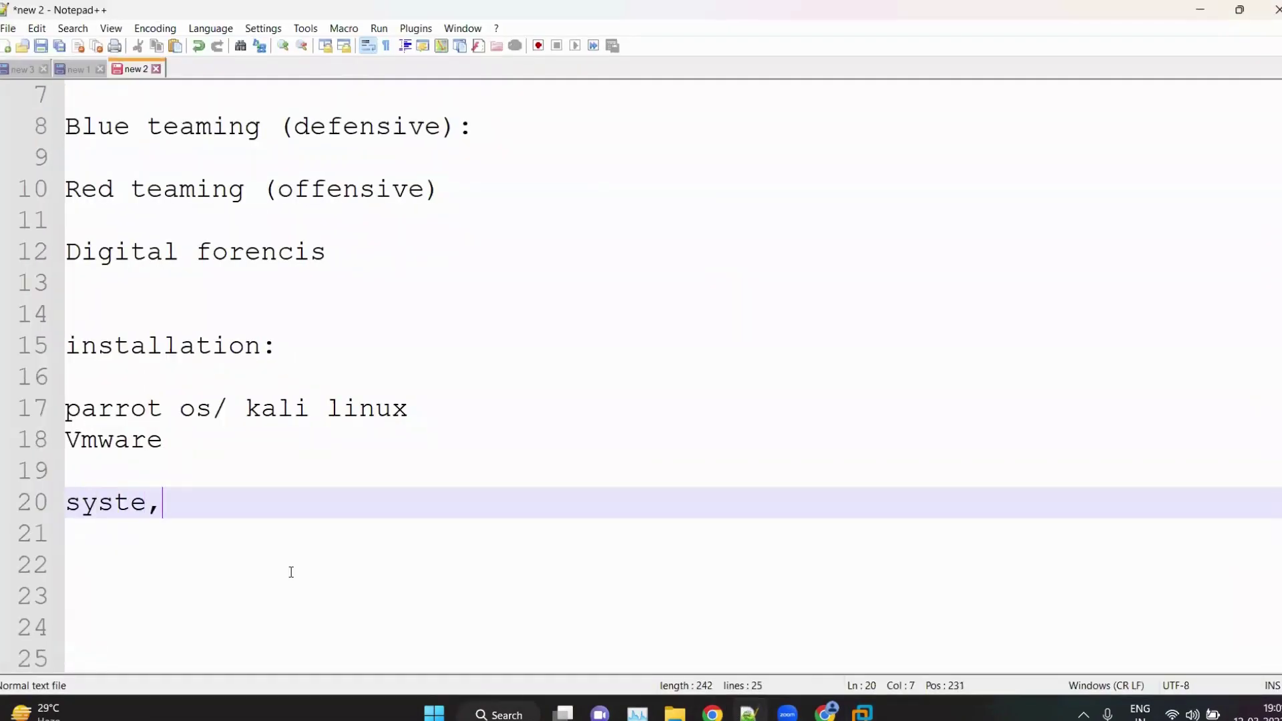
key(BackSpace)
text(m requrir)
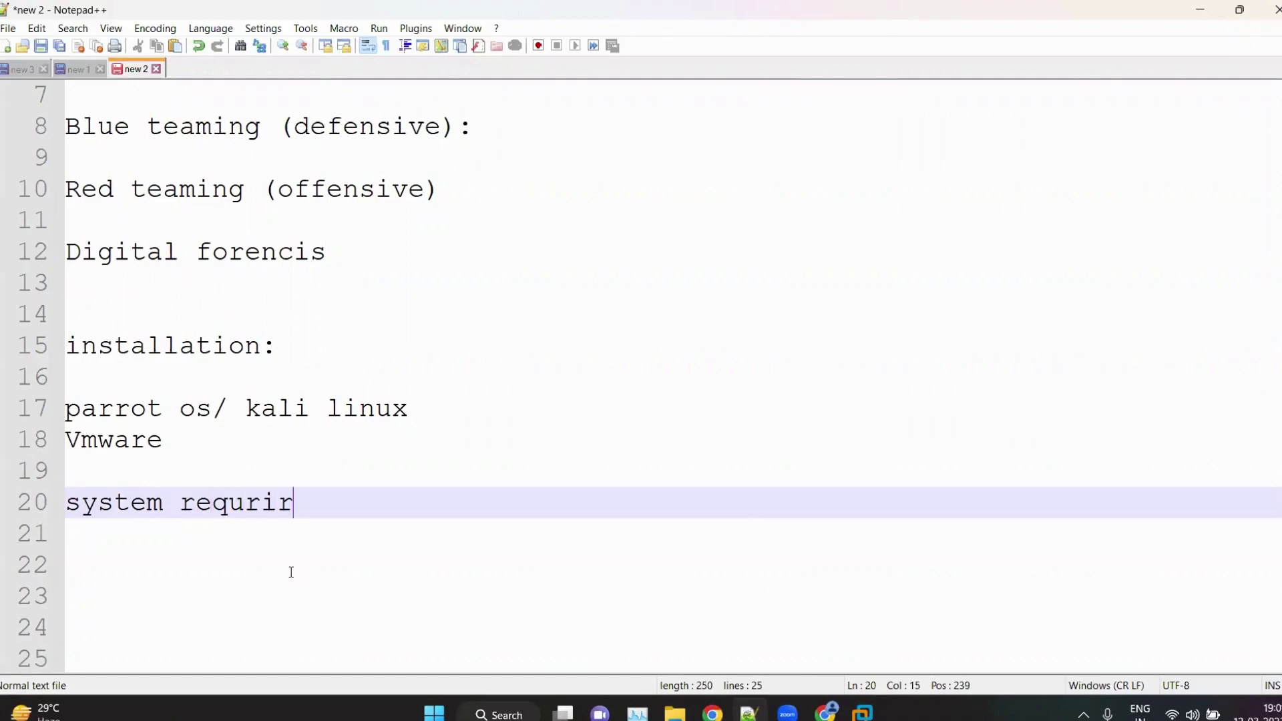
key(BackSpace)
text(e)
key(BackSpace)
key(BackSpace)
key(BackSpace)
key(BackSpace)
key(BackSpace)
text(quirements:)
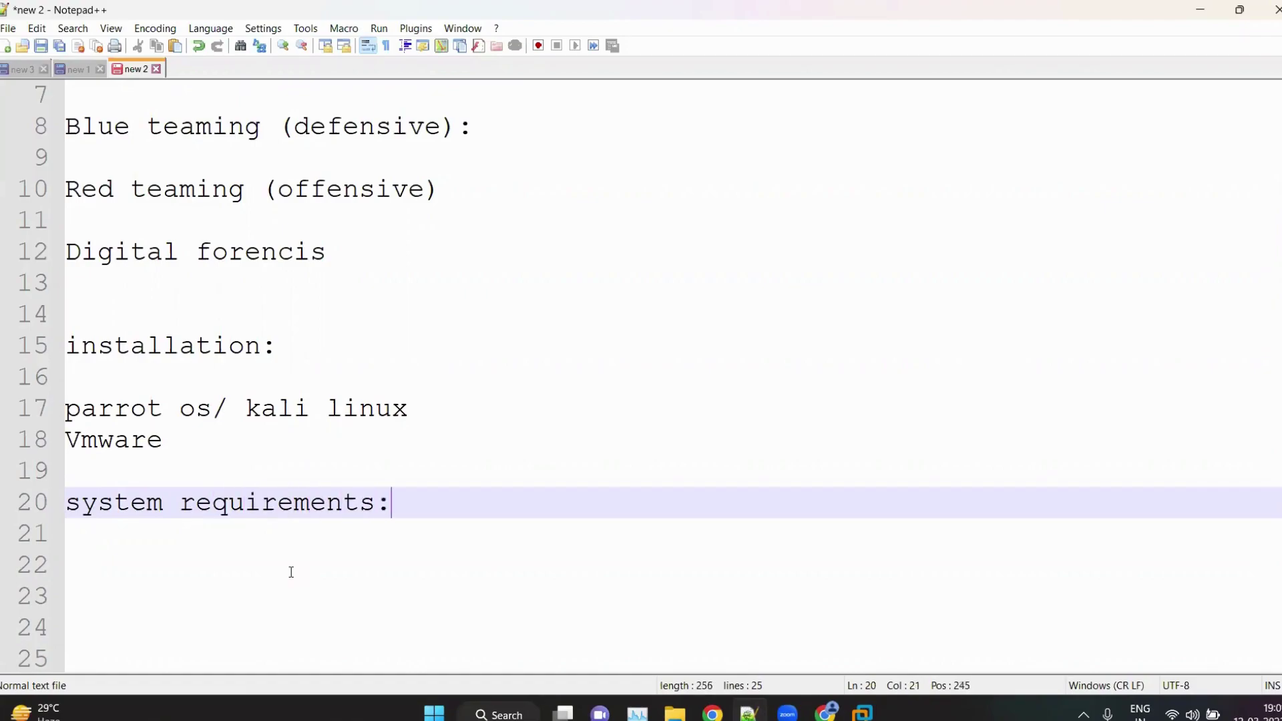
Add the line "8 gb ram" under the system requirements heading, followed by a new line
key(Return)
scroll(261, 513, down, 3)
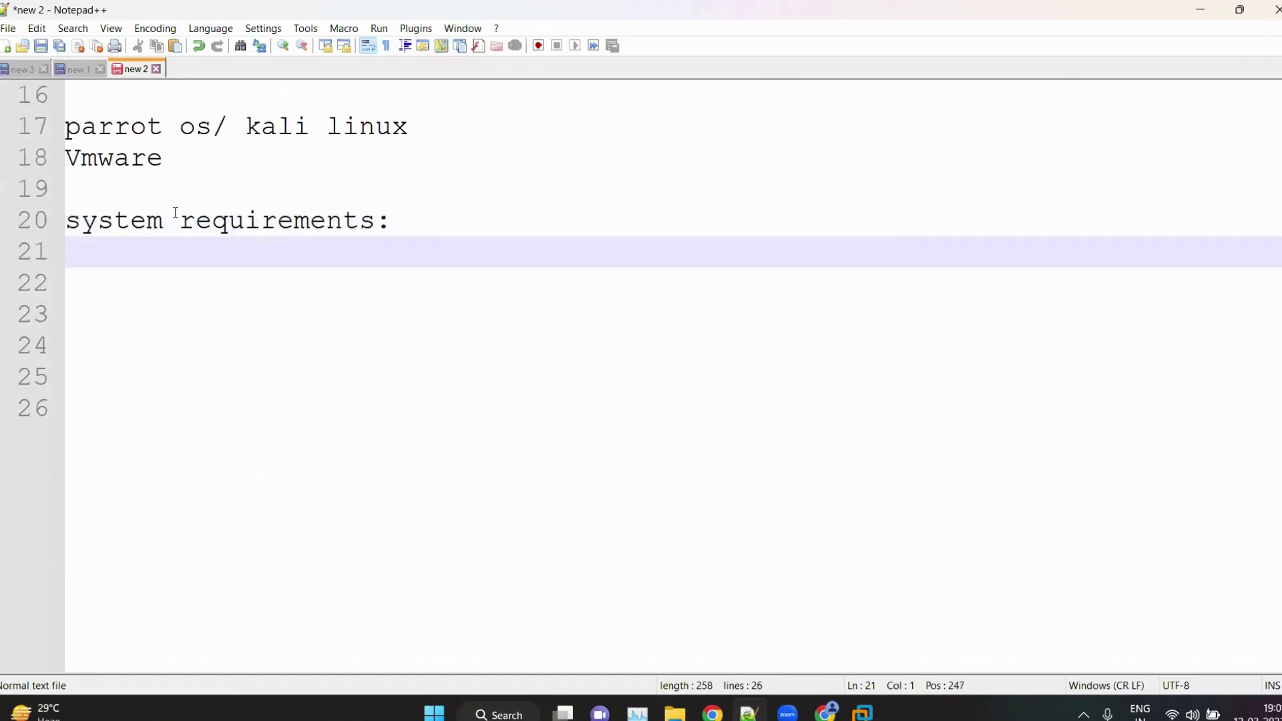
text(8 gb ram)
key(Return)
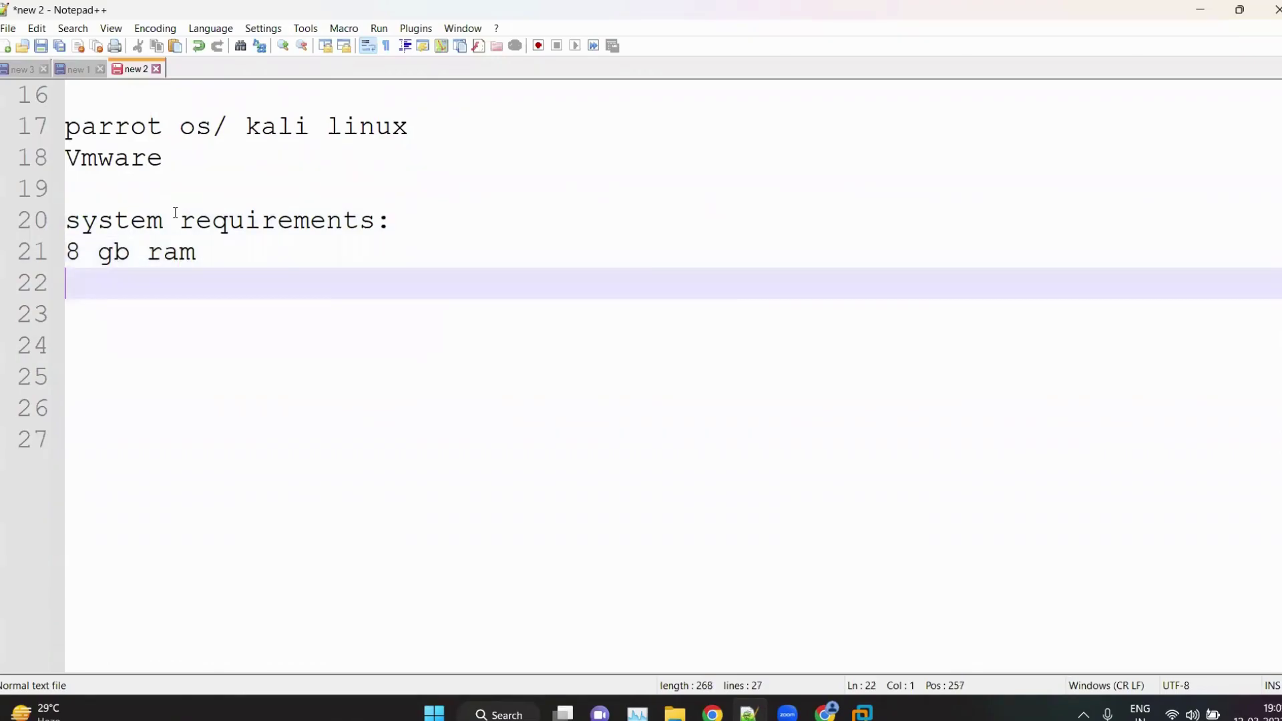
Add the line "intel i3 or amd ryzen" below the "8 gb ram" entry
text(intel i3 a)
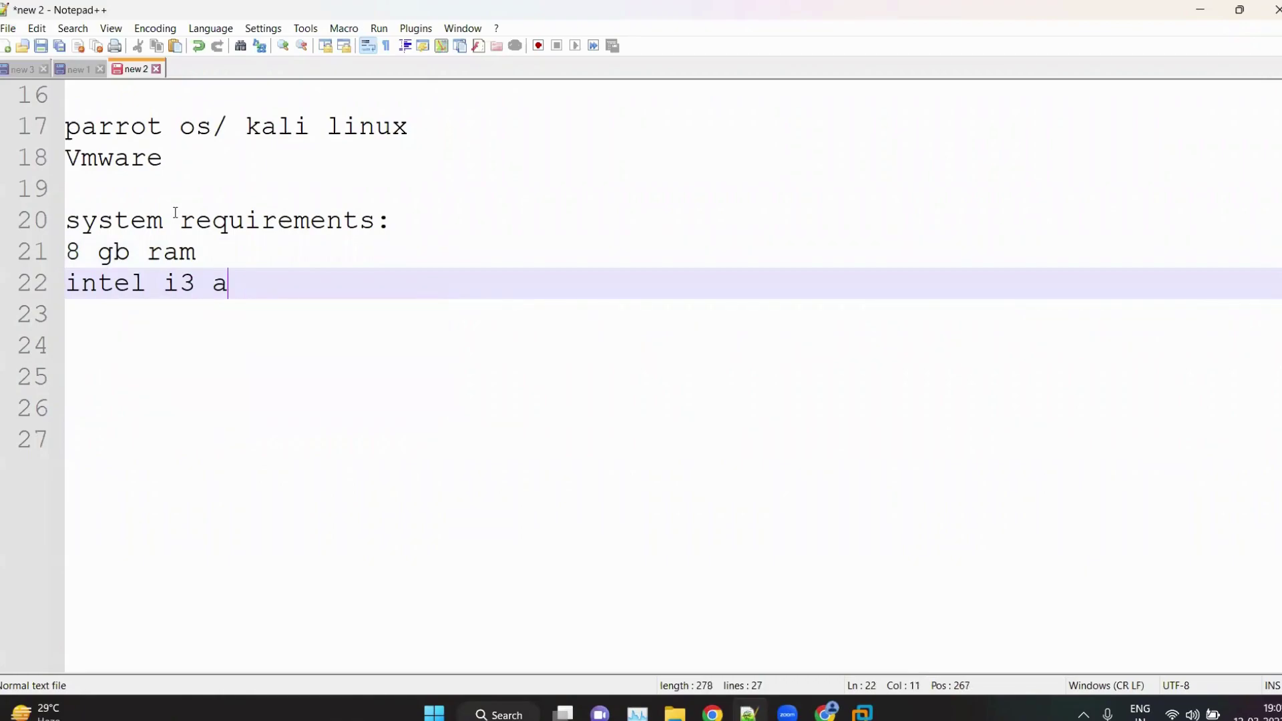
key(BackSpace)
text(or amd ryzen)
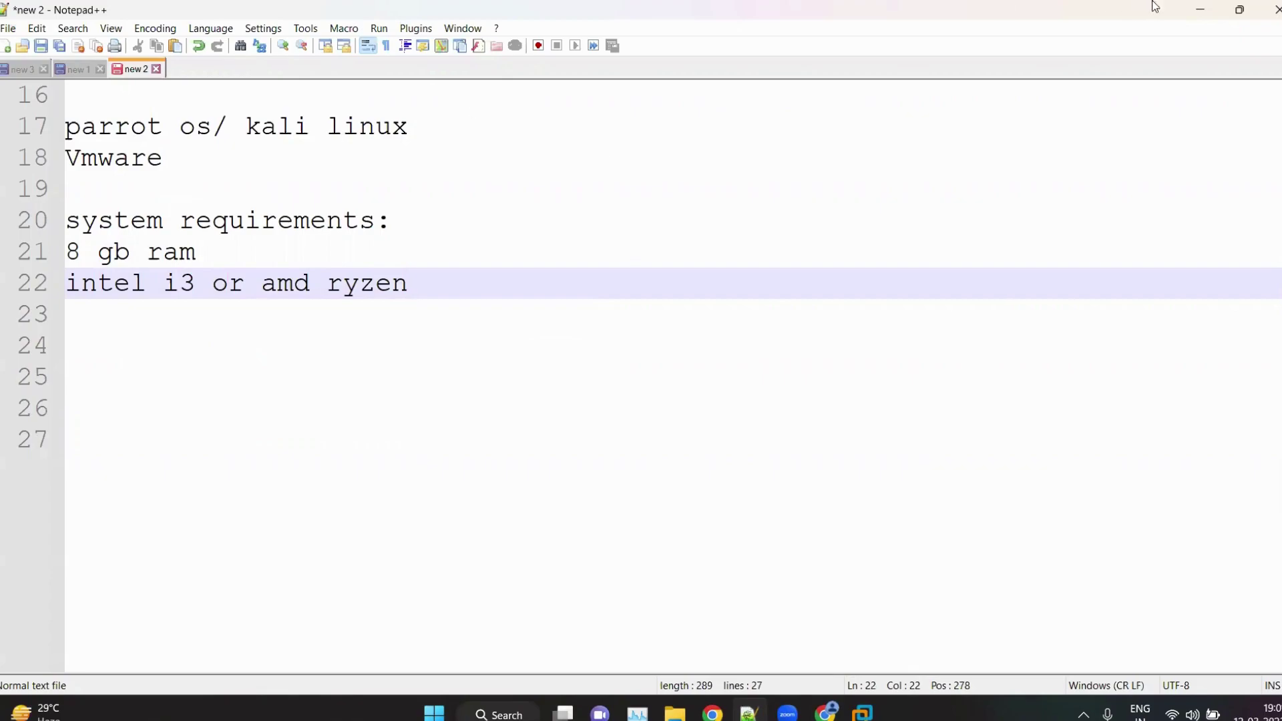
Switch to VMware Workstation, keep the virtual machine's name and location, and set its maximum disk size to 50 GB, split into multiple files
click(1200, 9)
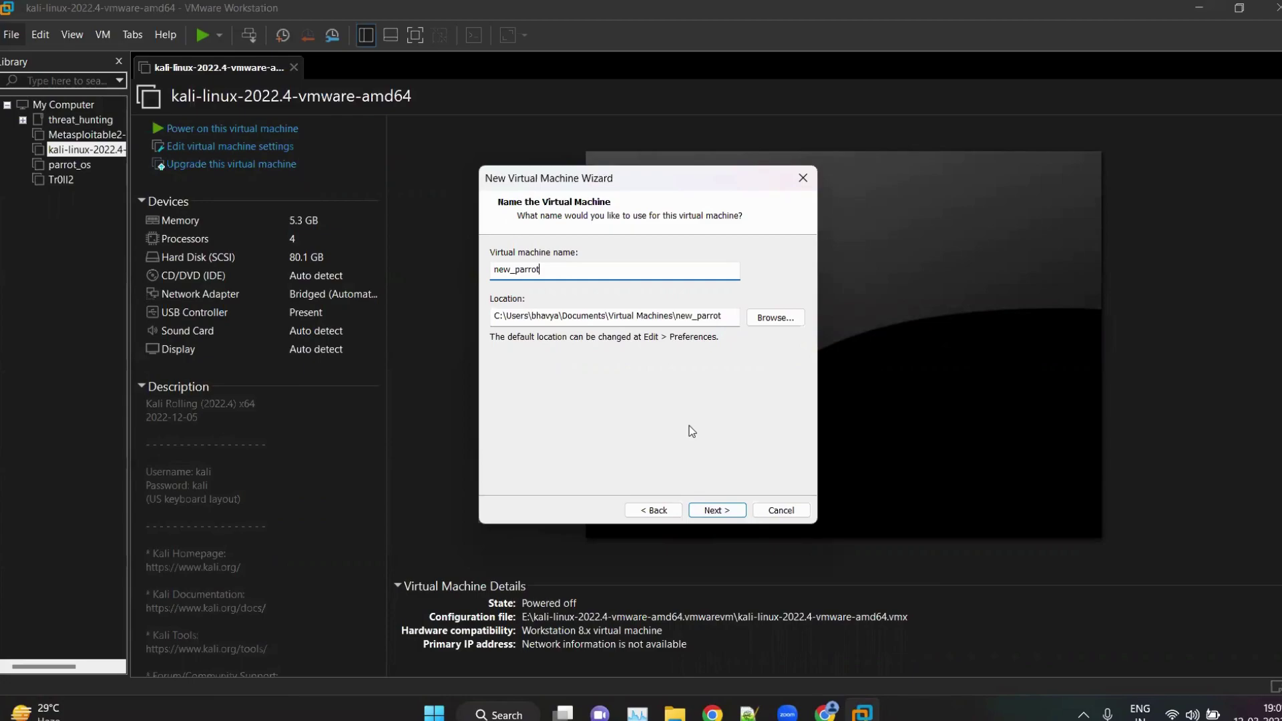
click(715, 510)
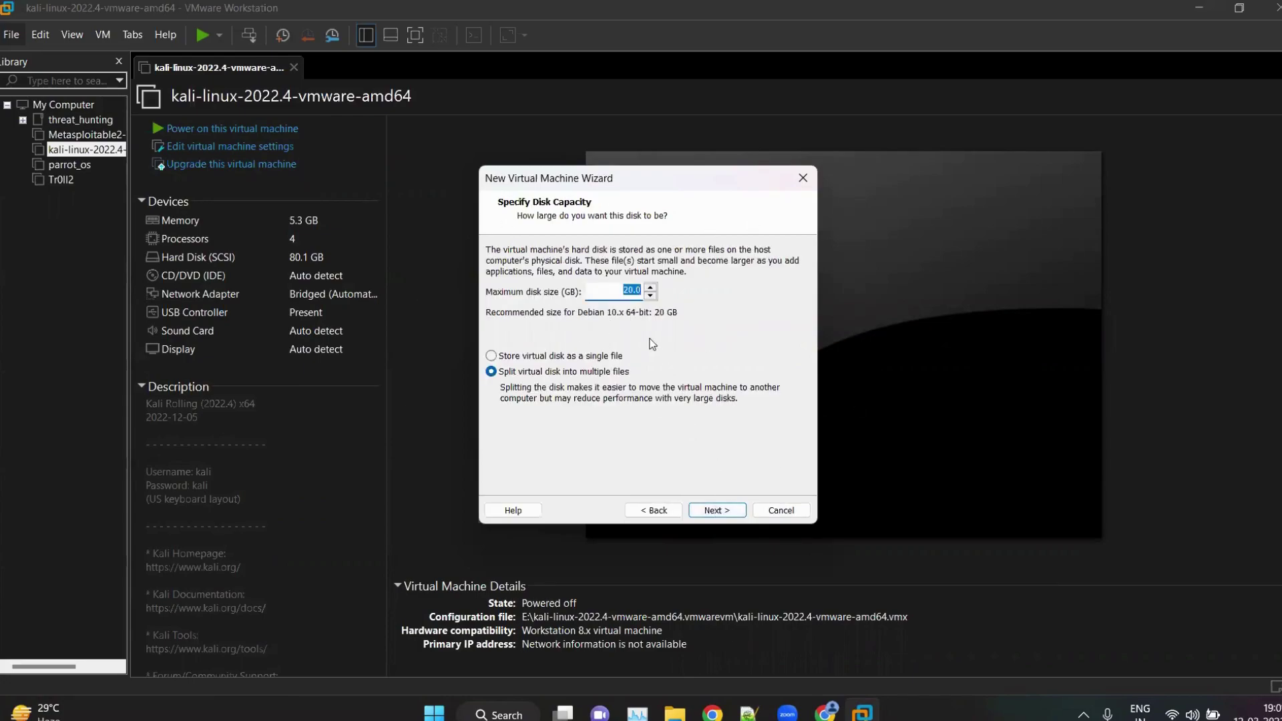
click(633, 290)
click(720, 512)
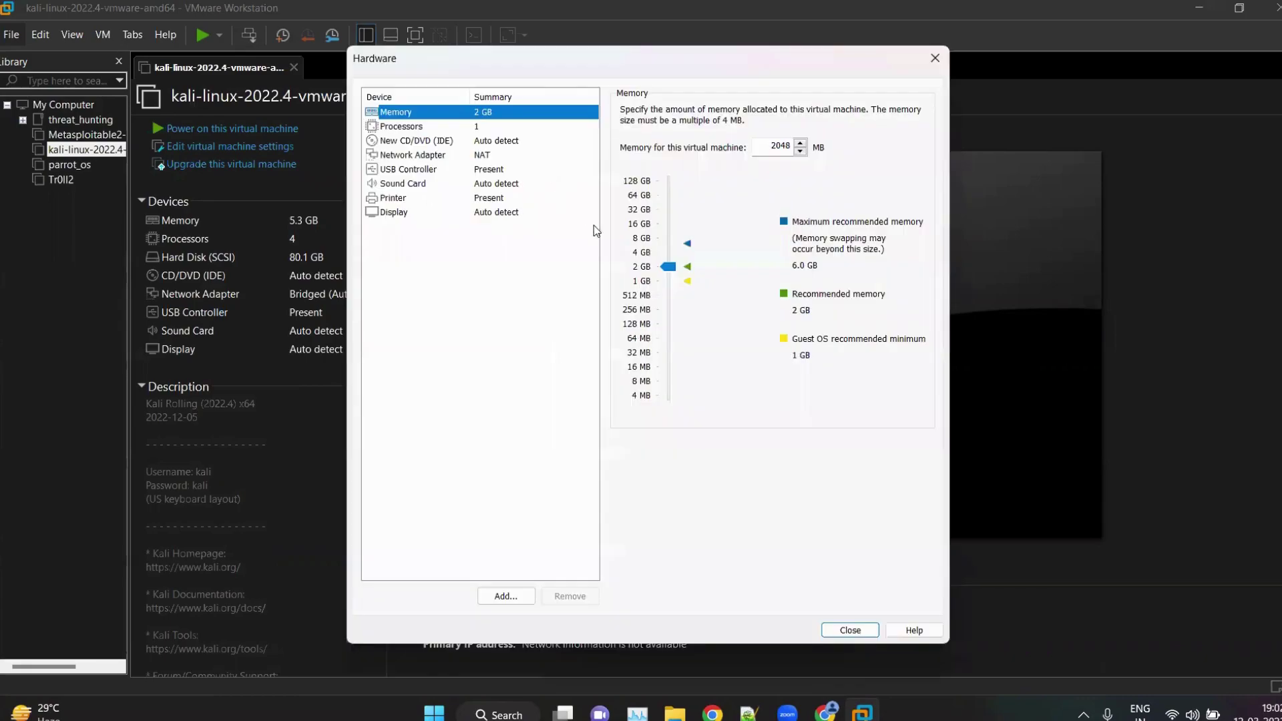
Allocate 6208 MB of memory to the virtual machine and view its processor settings
drag(673, 267, 671, 244)
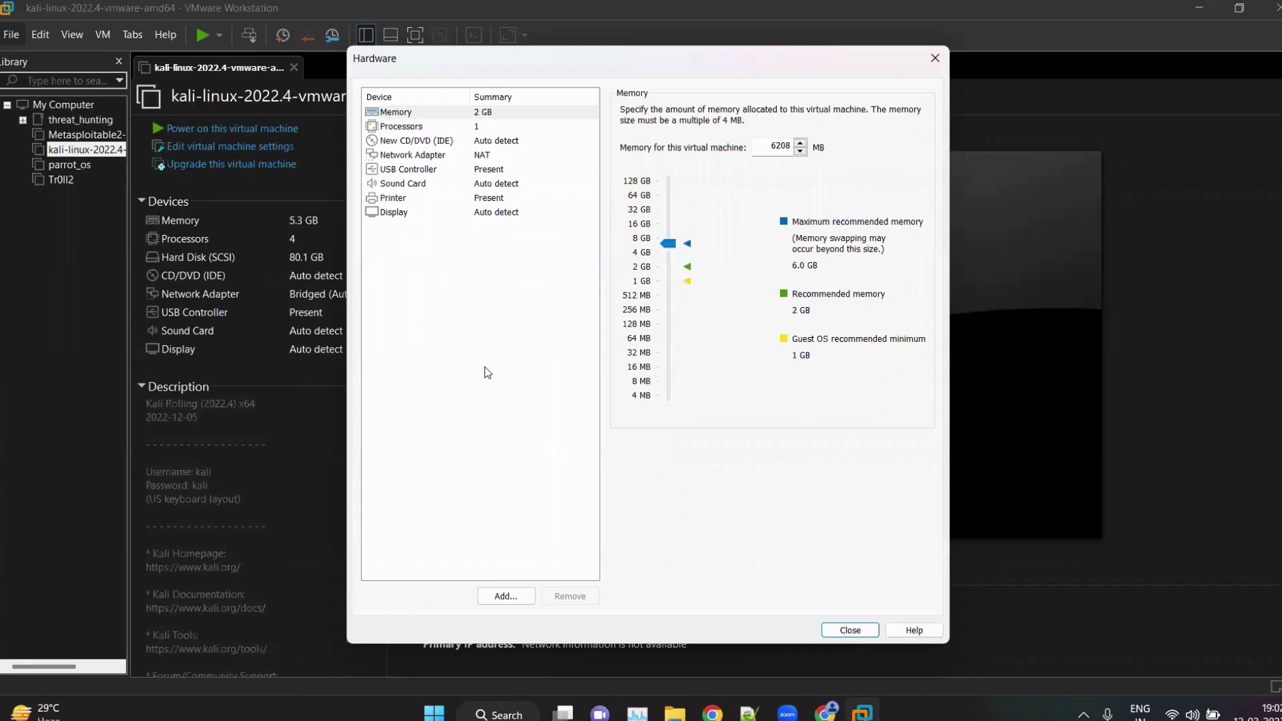
click(431, 128)
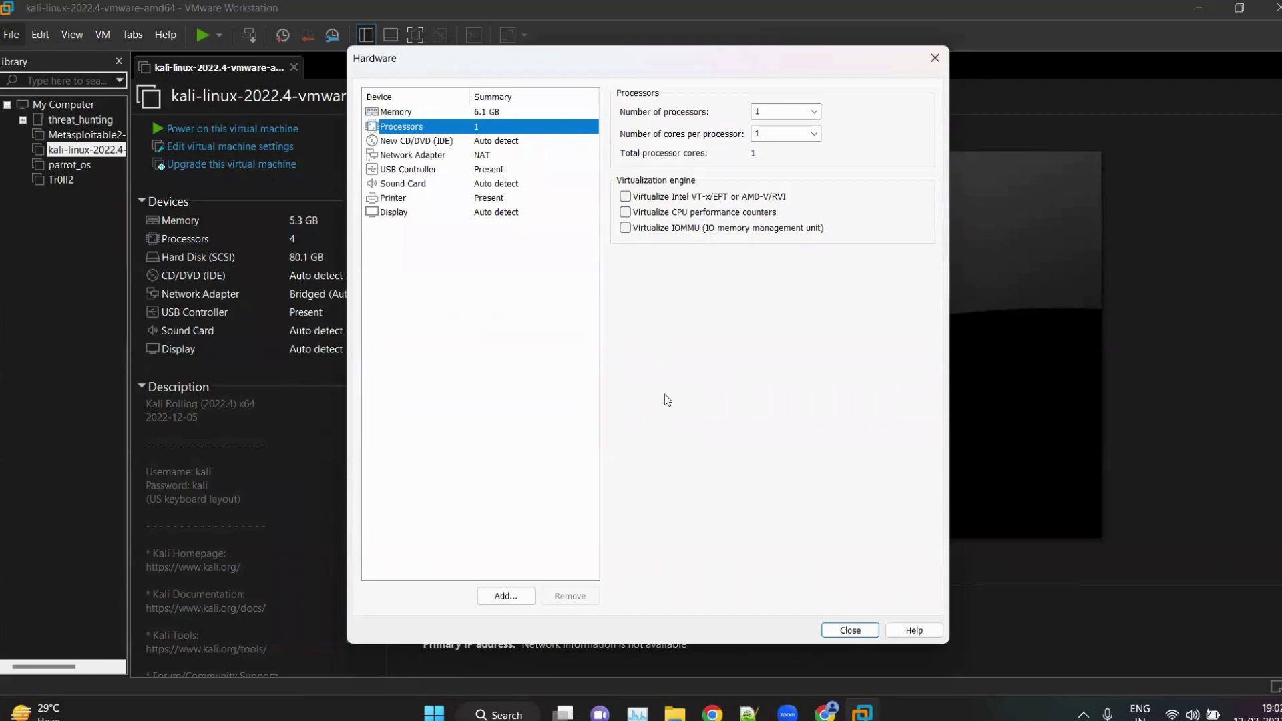
Set the CD/DVD drive to use the ISO image Parrot-security-5.1.1_amd64.iso from the Documents folder
click(402, 141)
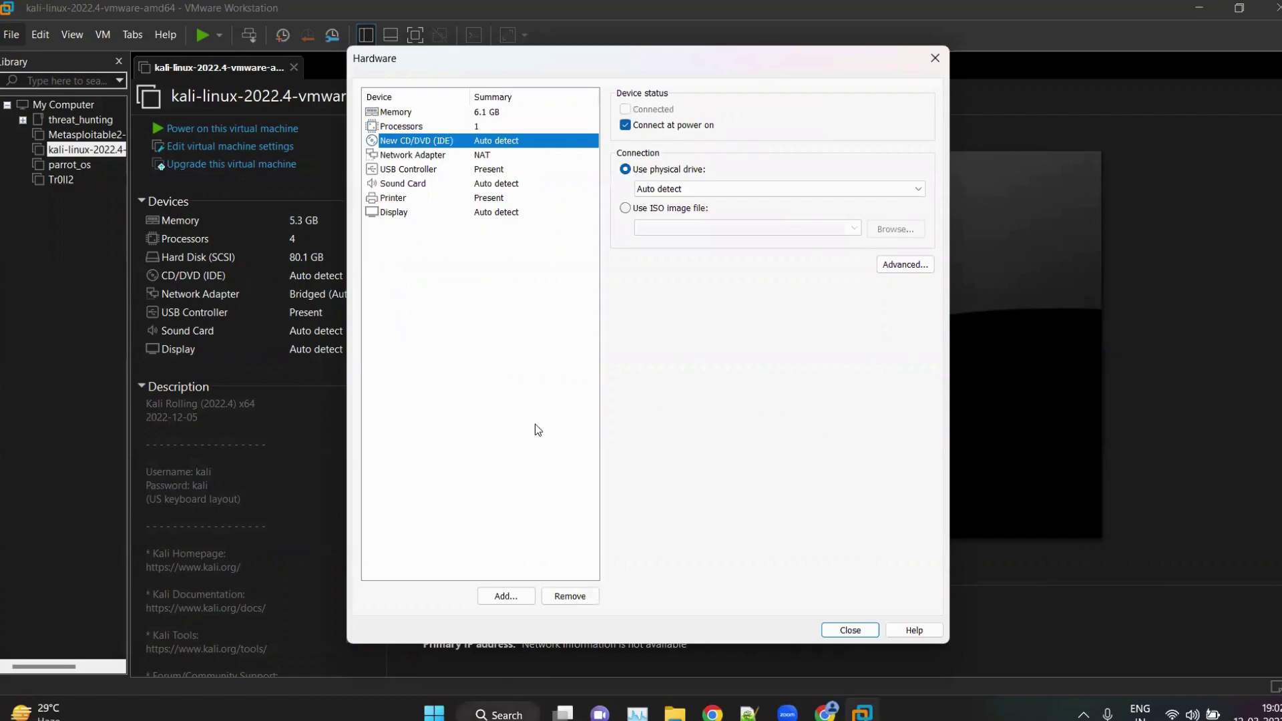
click(626, 208)
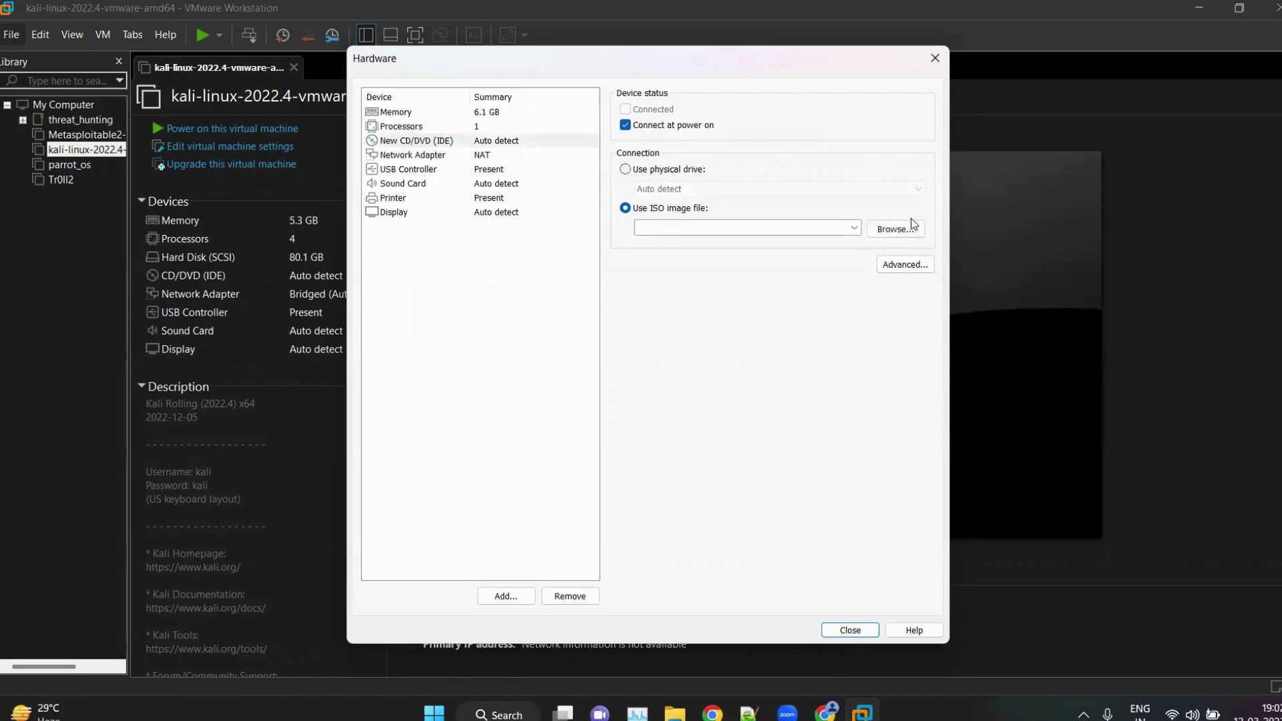
click(901, 227)
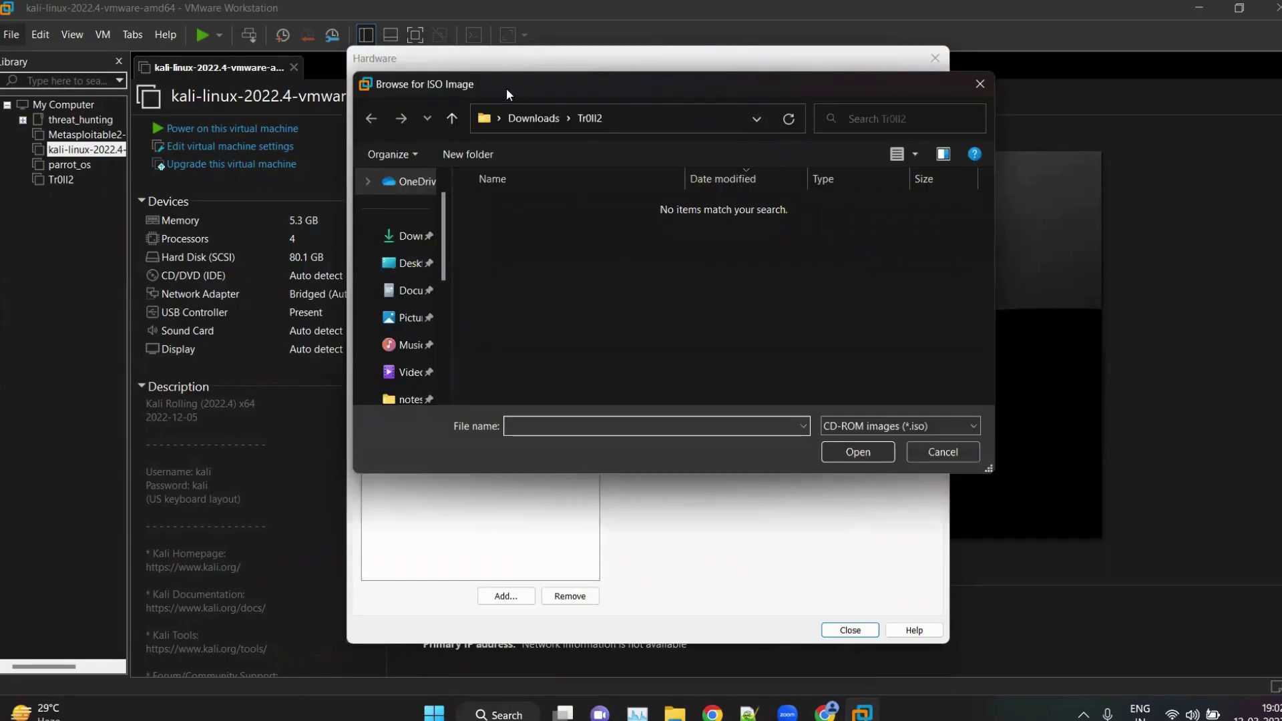
click(411, 266)
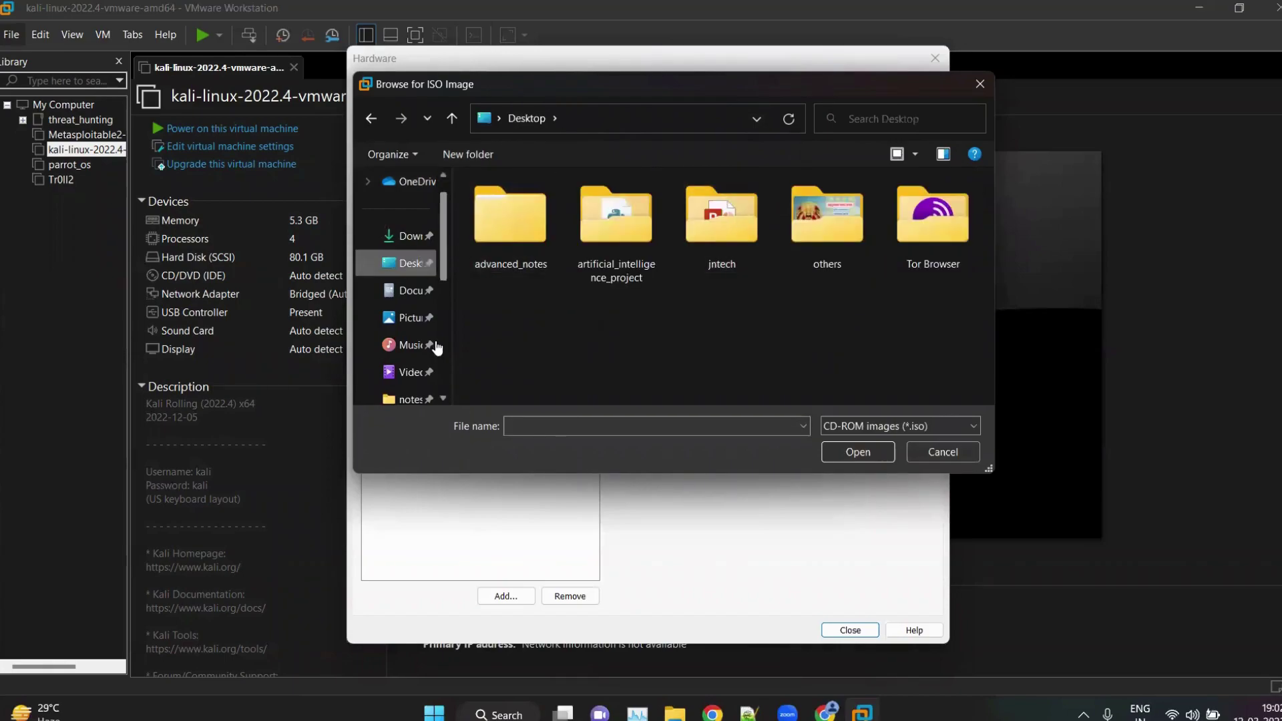
scroll(393, 362, down, 3)
scroll(392, 362, down, 2)
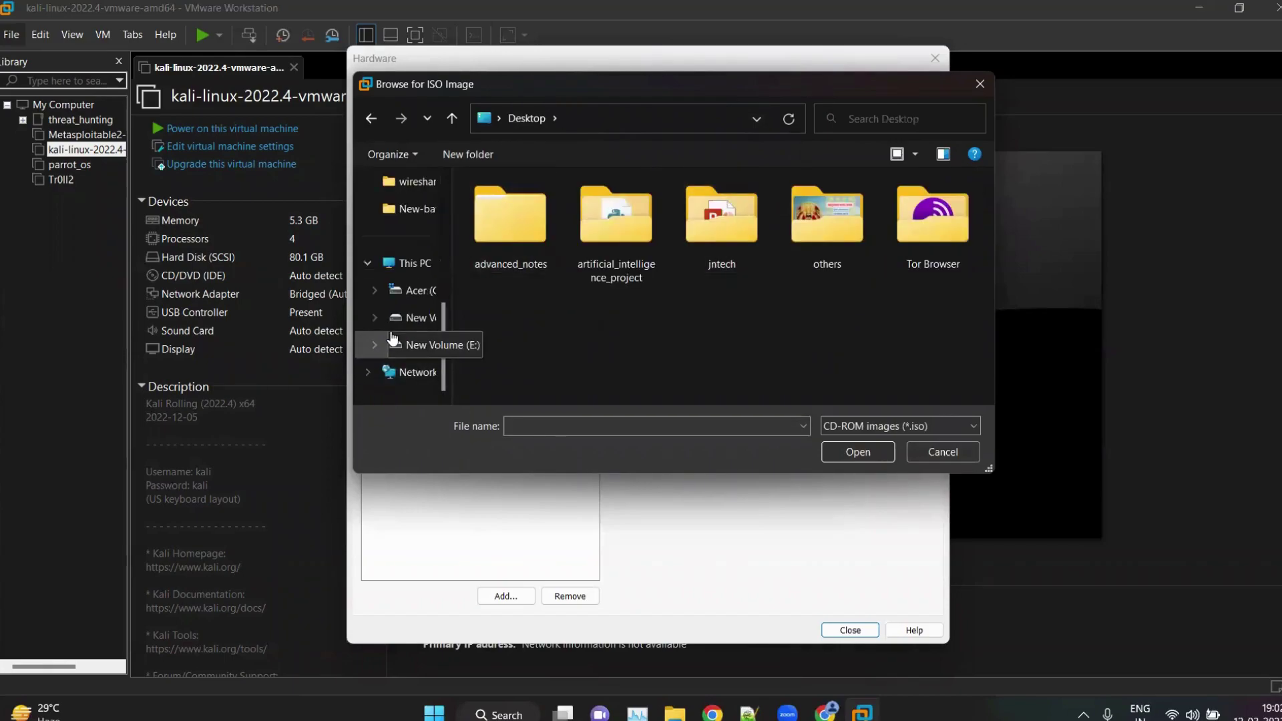
click(393, 341)
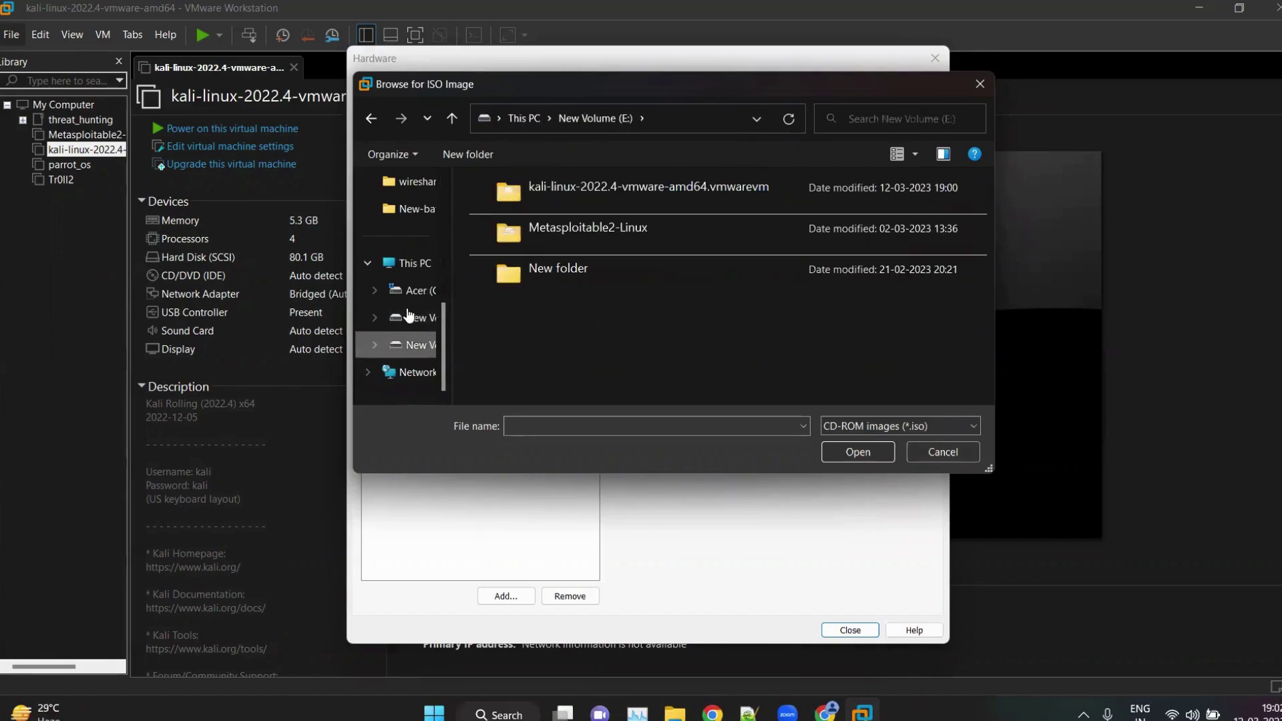
click(404, 313)
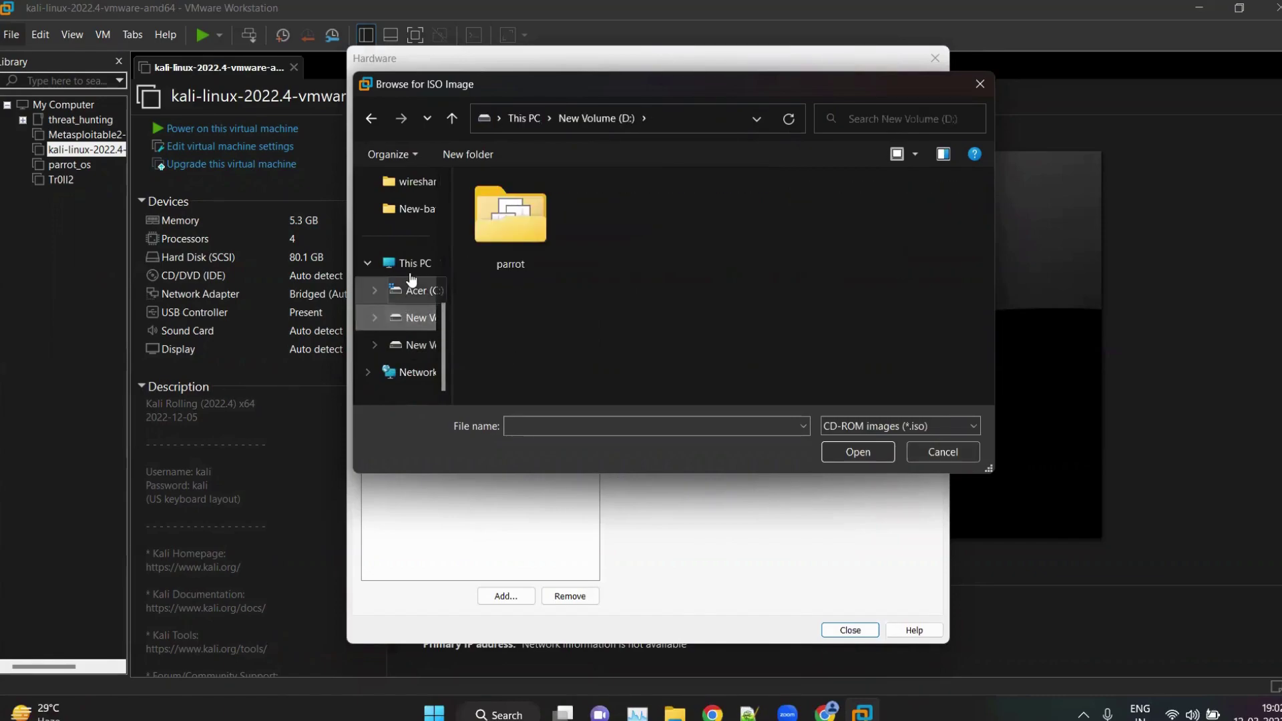
scroll(419, 268, up, 5)
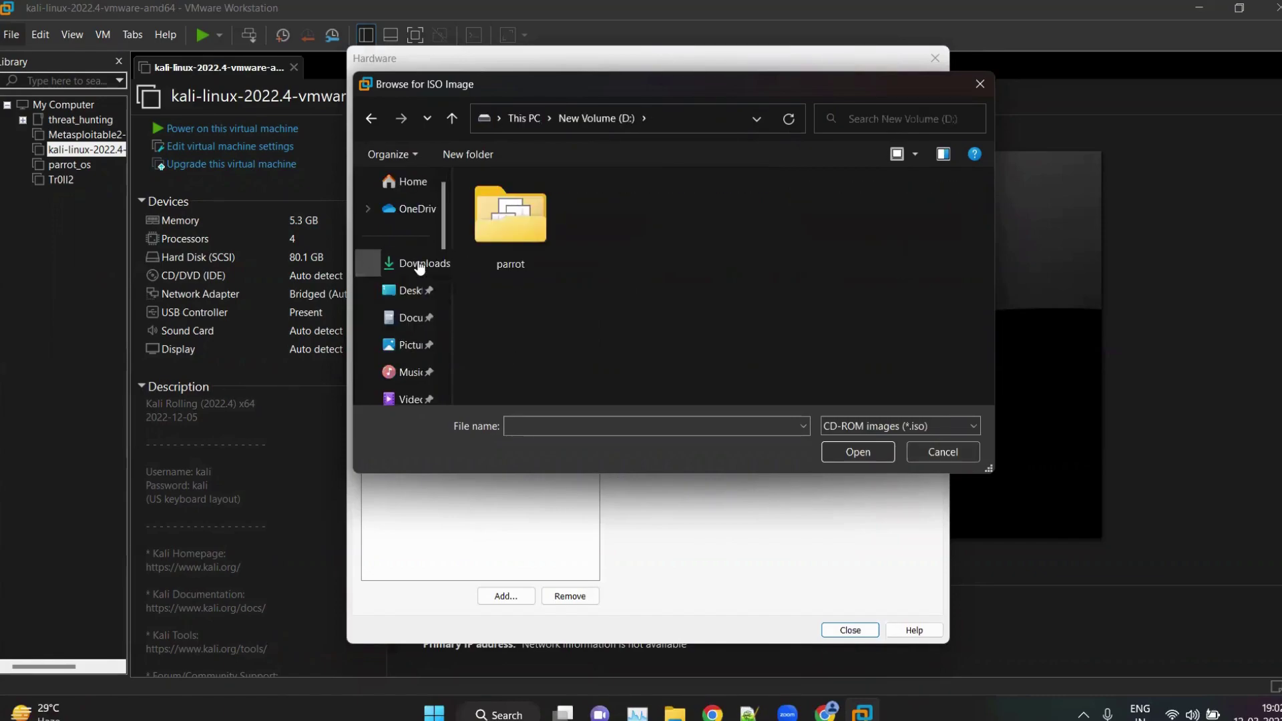
click(411, 316)
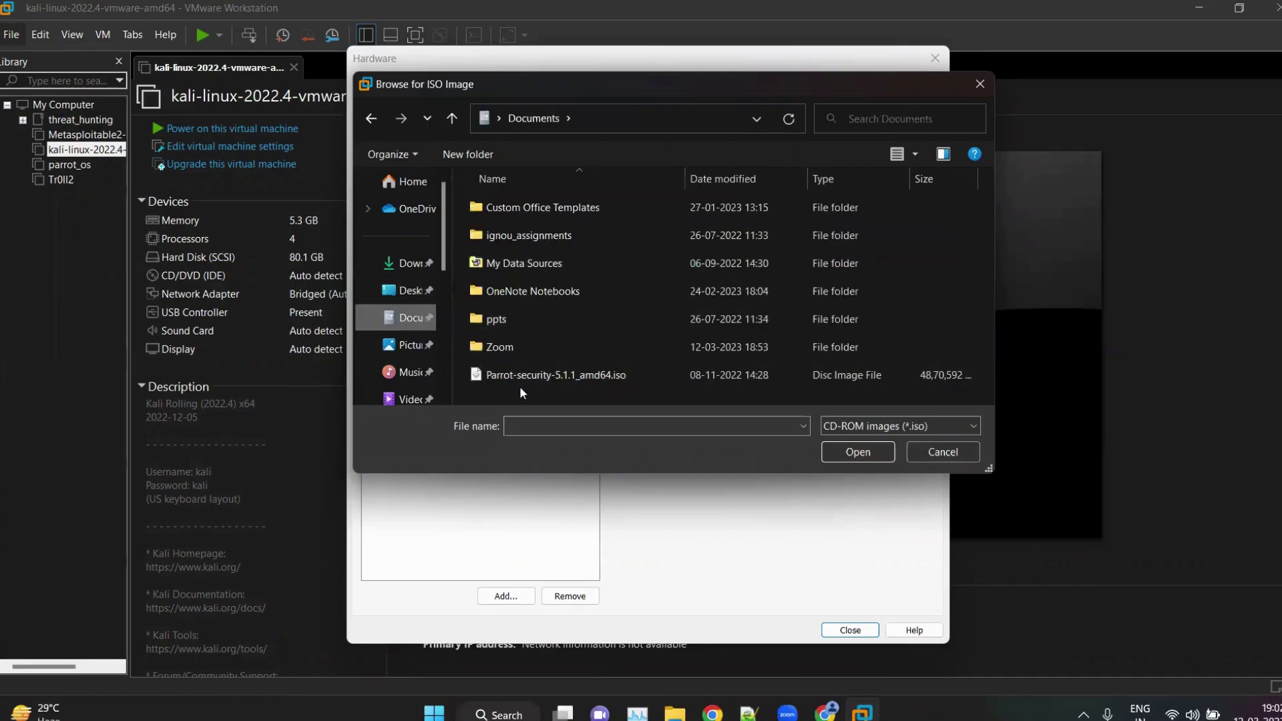
click(589, 372)
click(860, 454)
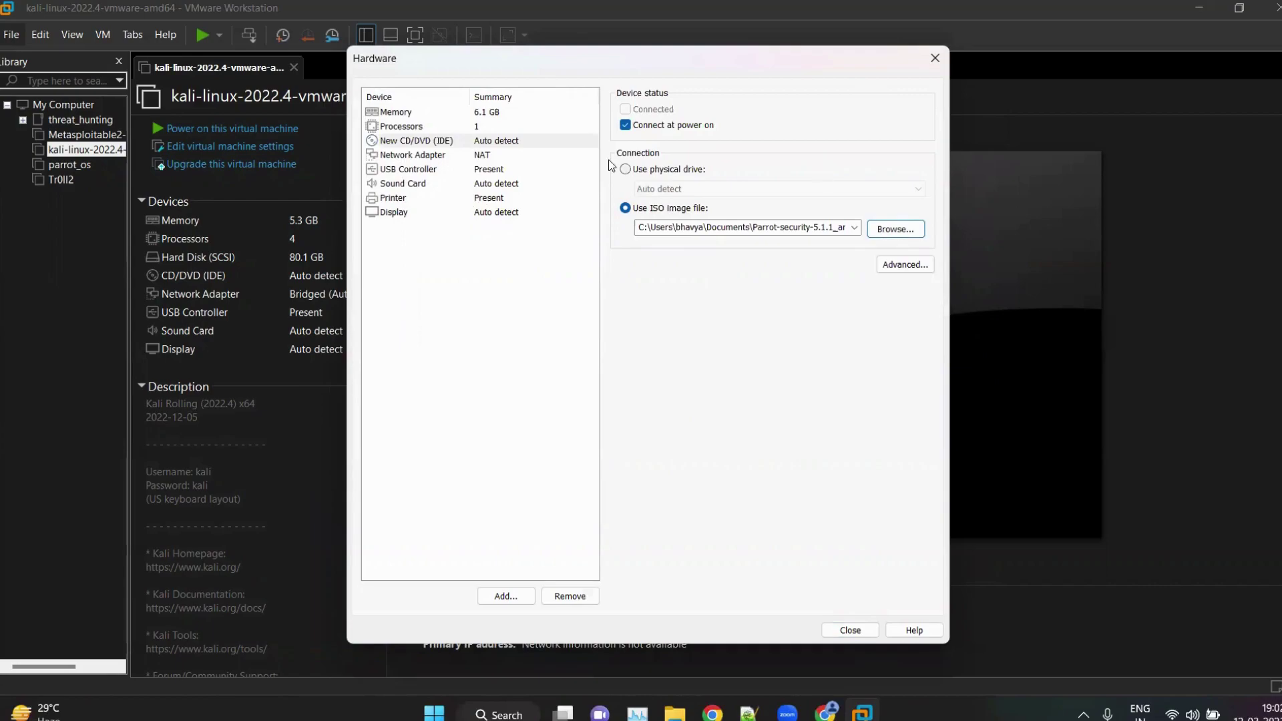
Set the network adapter to a bridged connection and look through the remaining devices before leaving the hardware customization
click(403, 156)
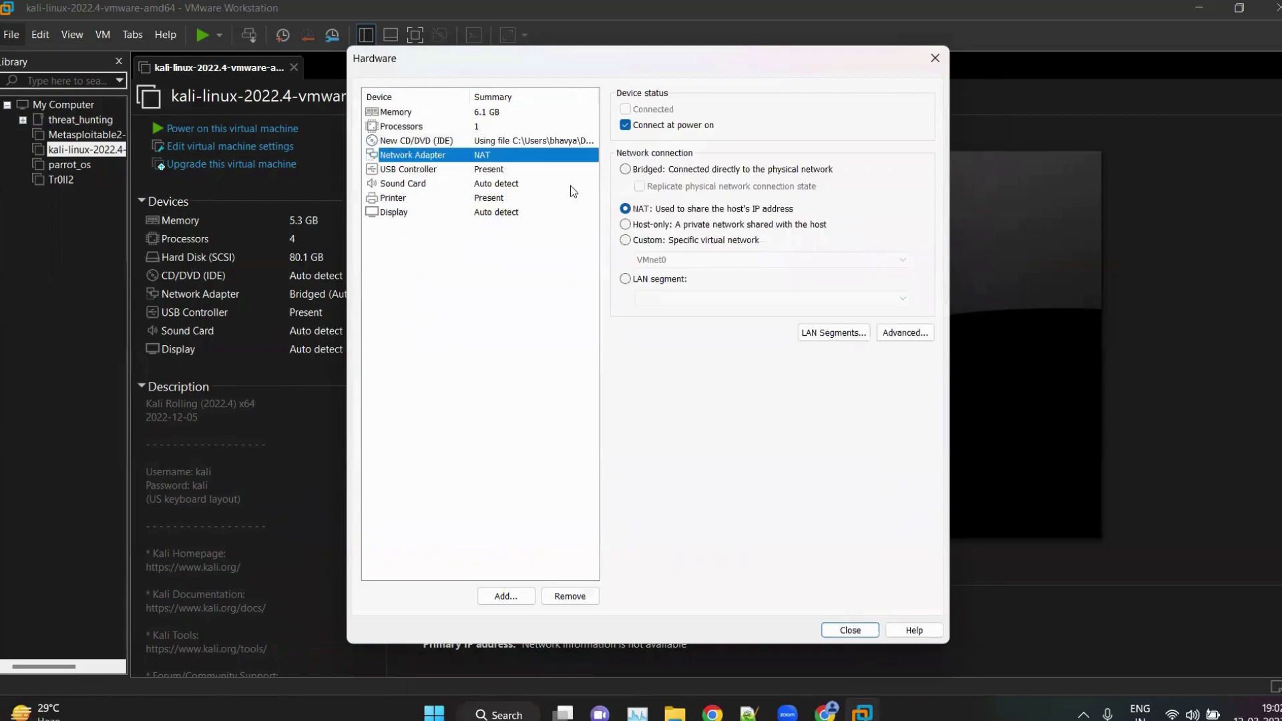
click(619, 171)
click(481, 171)
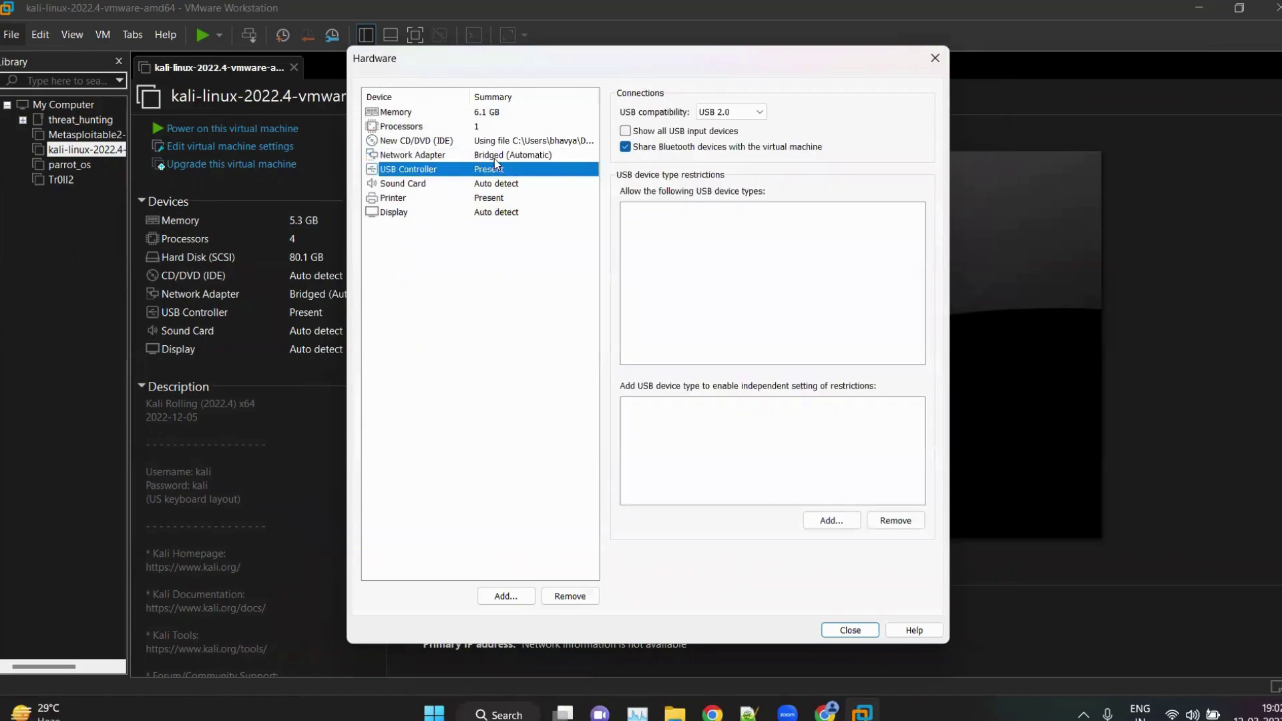
click(491, 185)
click(490, 199)
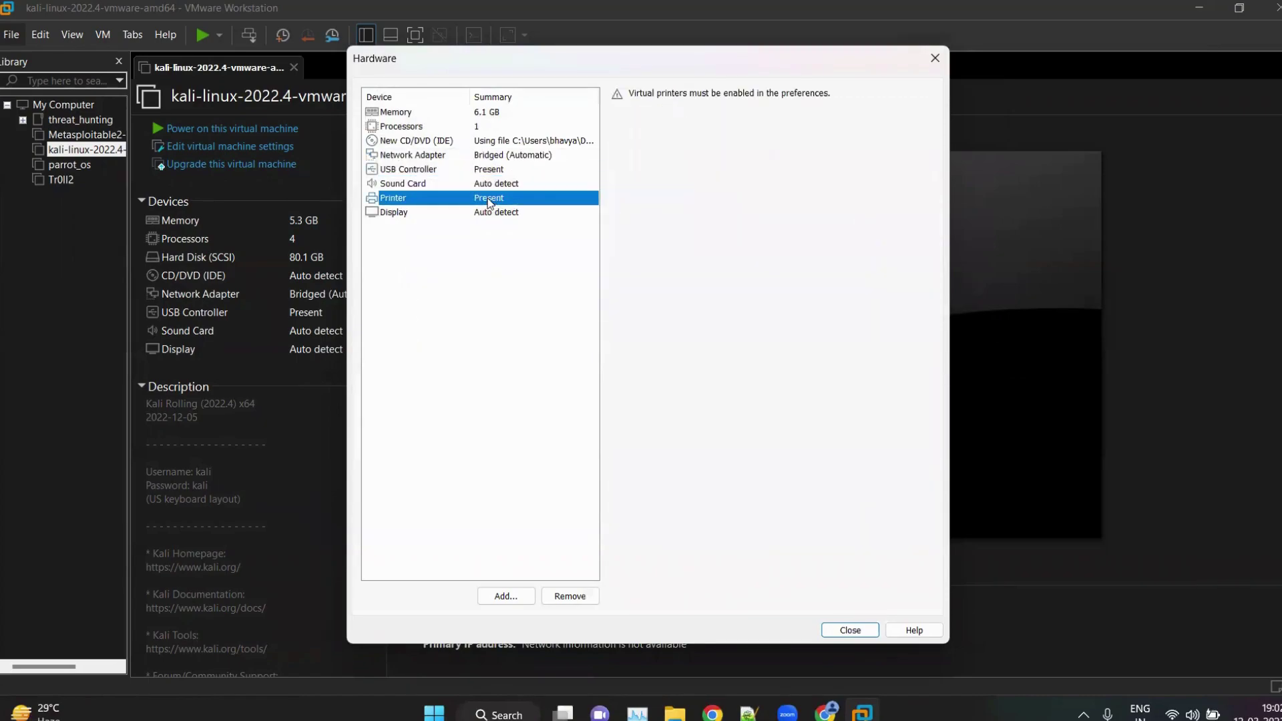
click(491, 212)
click(480, 171)
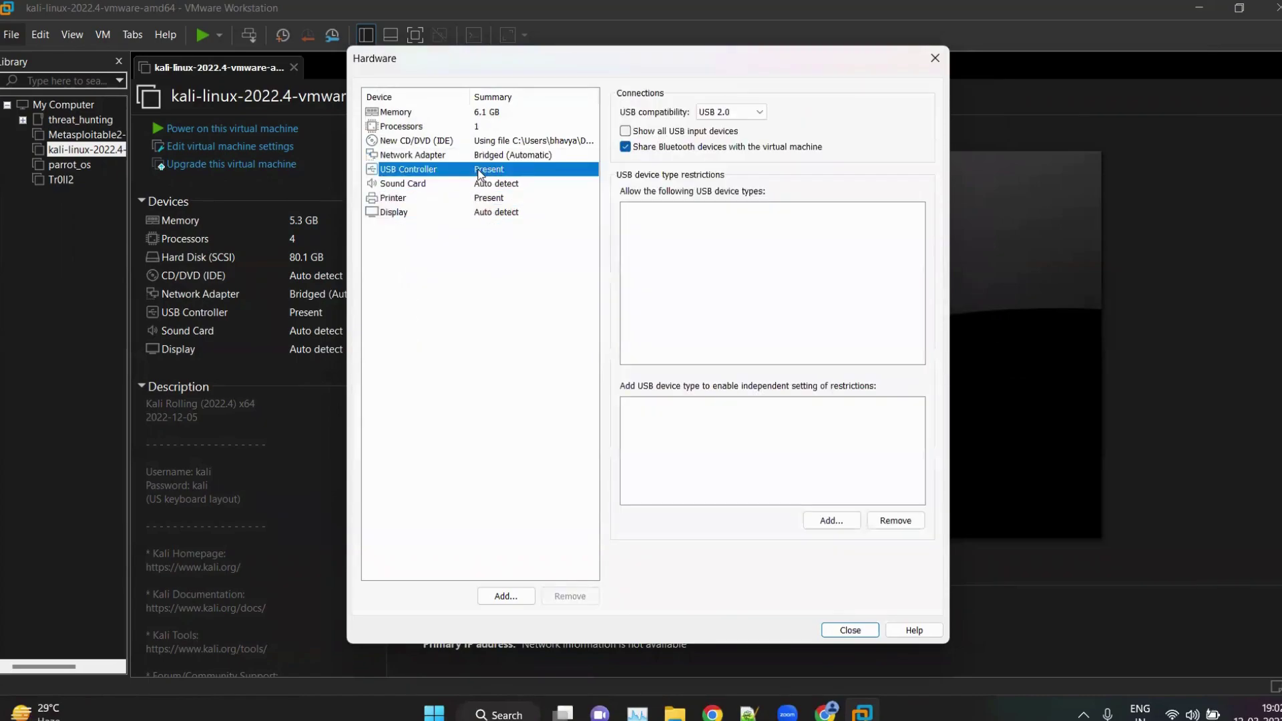
click(472, 127)
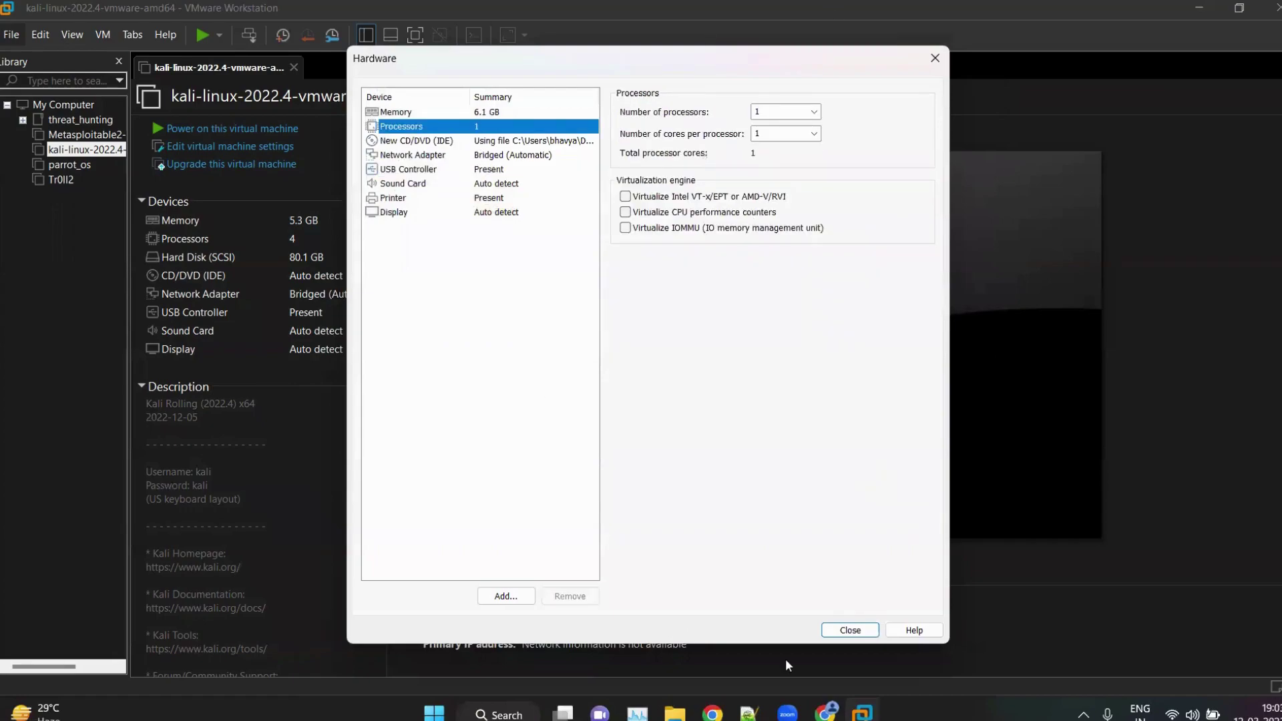
key(Return)
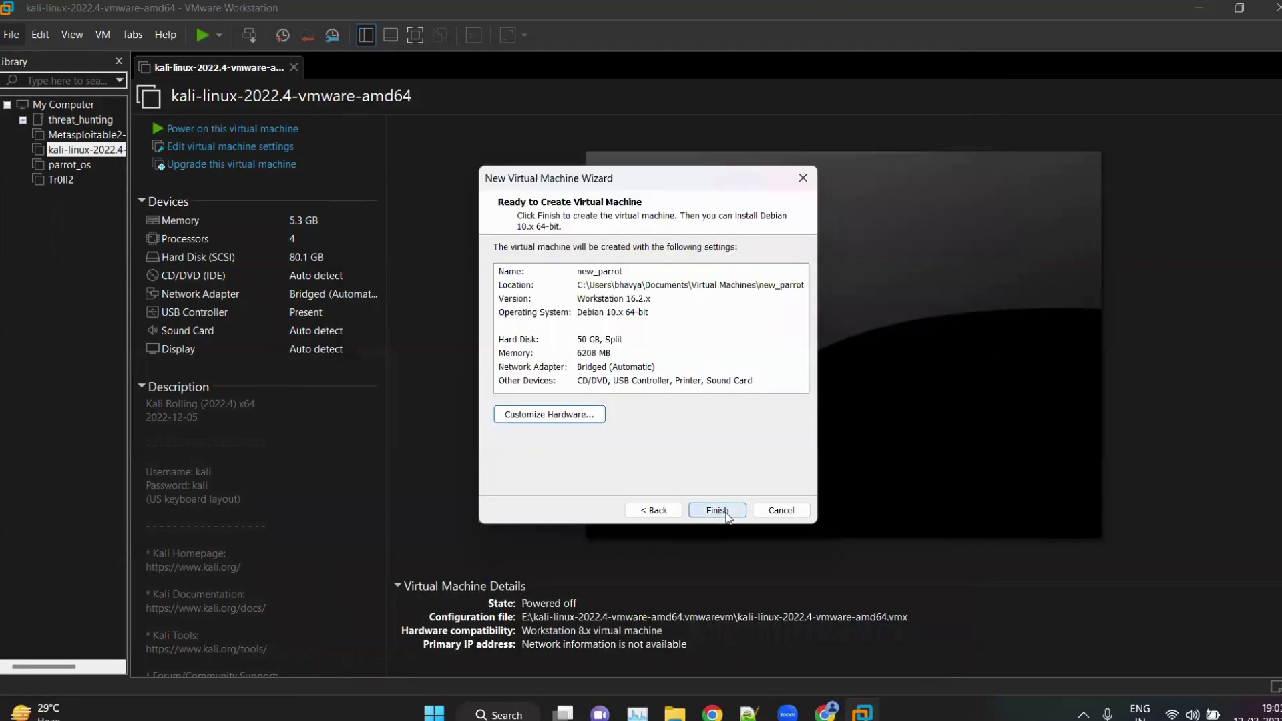
Finish creating the new_parrot virtual machine and power it on
click(720, 511)
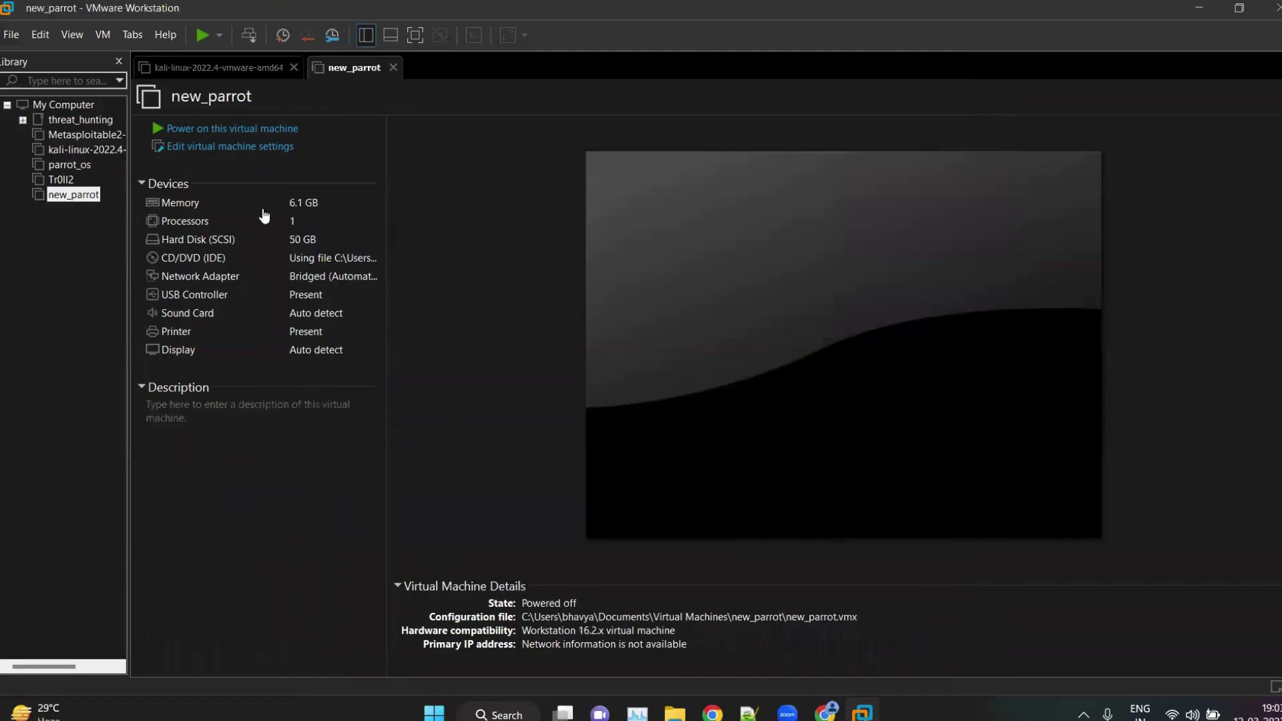
click(211, 130)
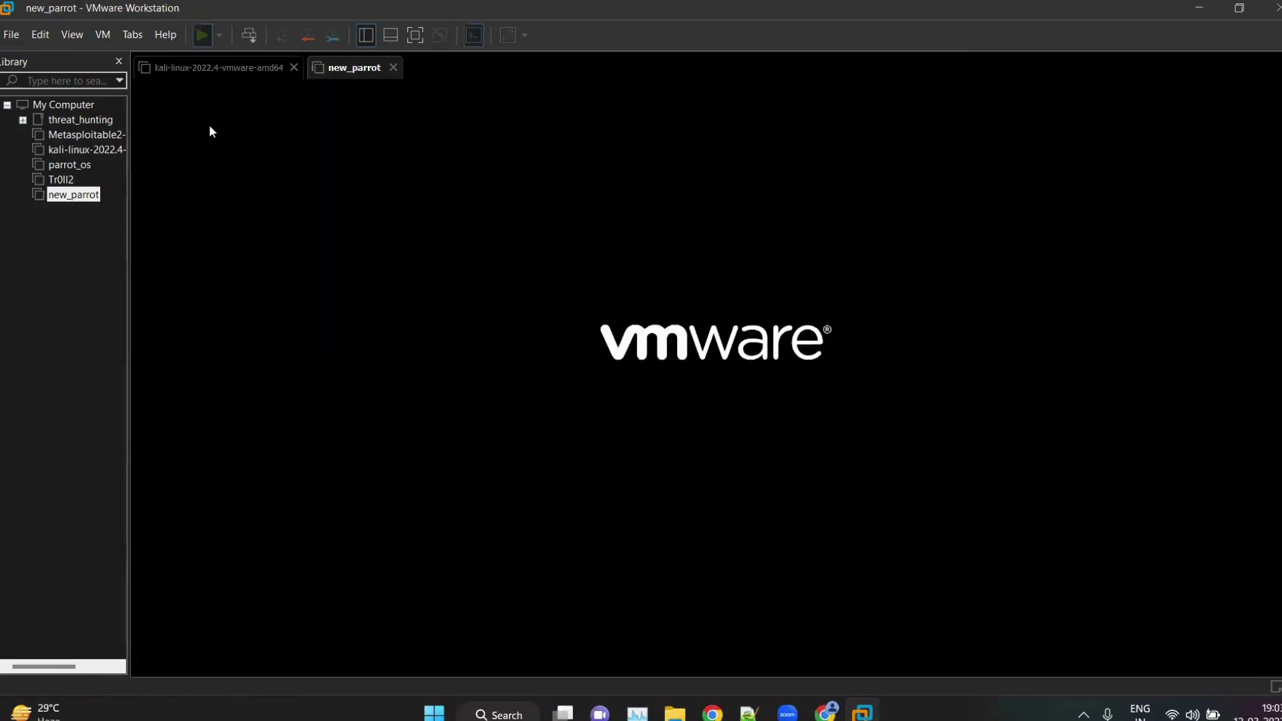
Close the kali-linux-2022.4-vmware-amd64 view and dismiss the Debian installation notice by marking the installation as finished
click(294, 68)
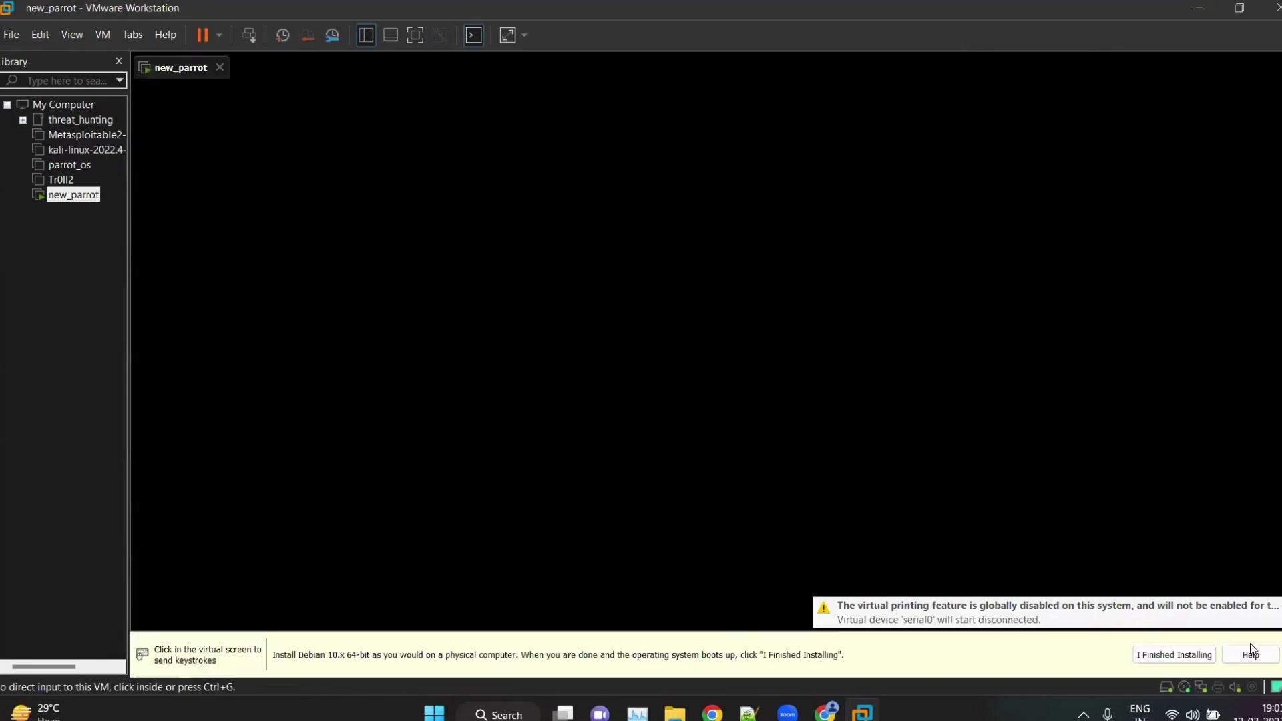
click(1157, 657)
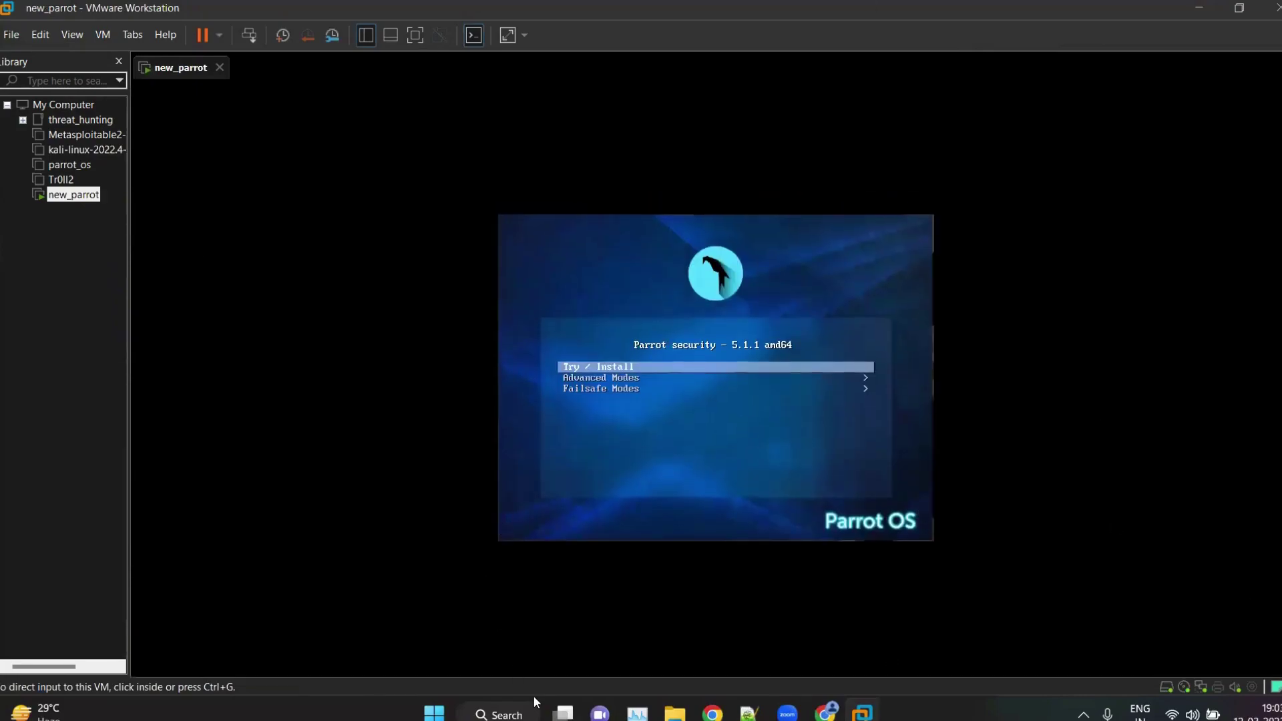
Boot the virtual machine with the Try / Install option of Parrot security and return input control to the host
click(575, 452)
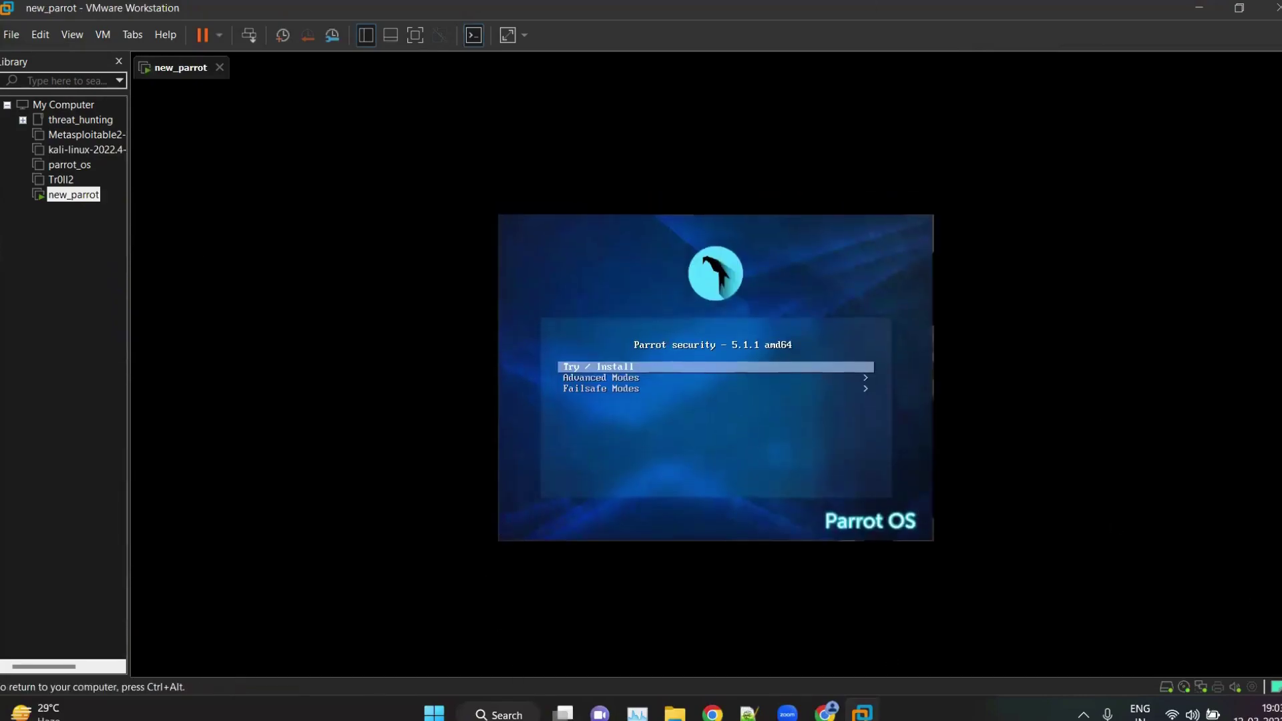
key(Return)
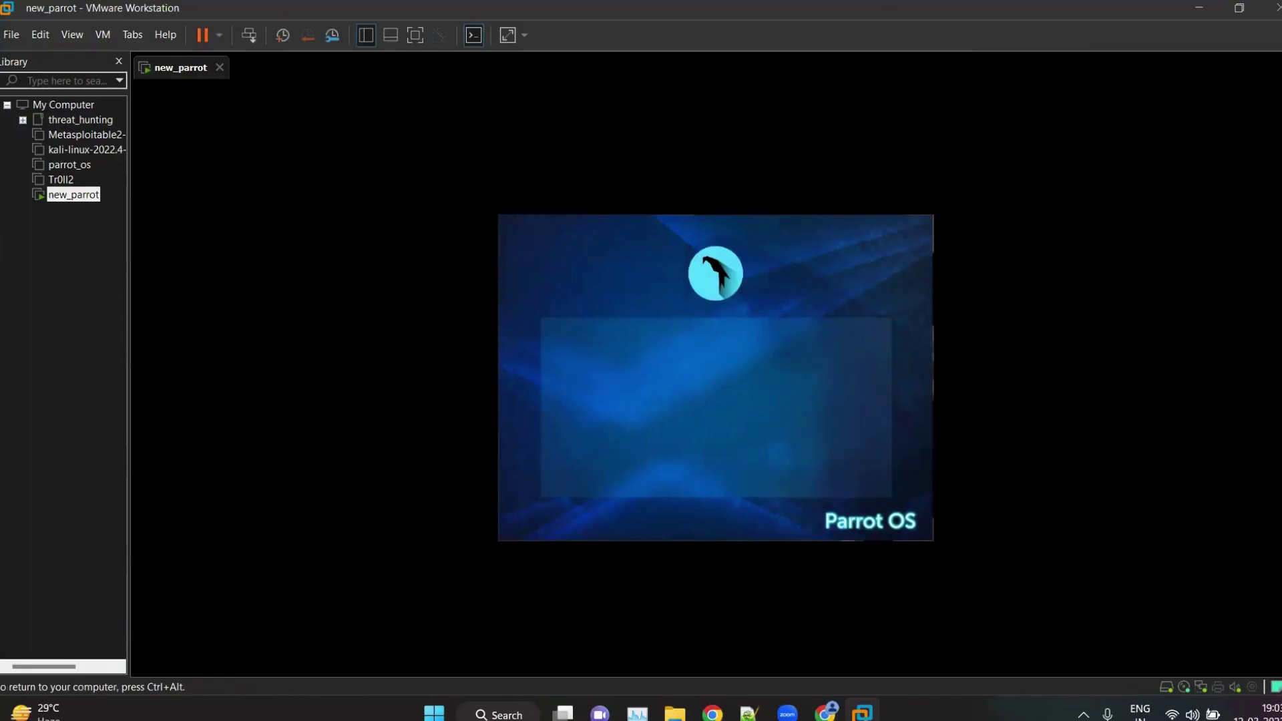
key(ctrl+alt)
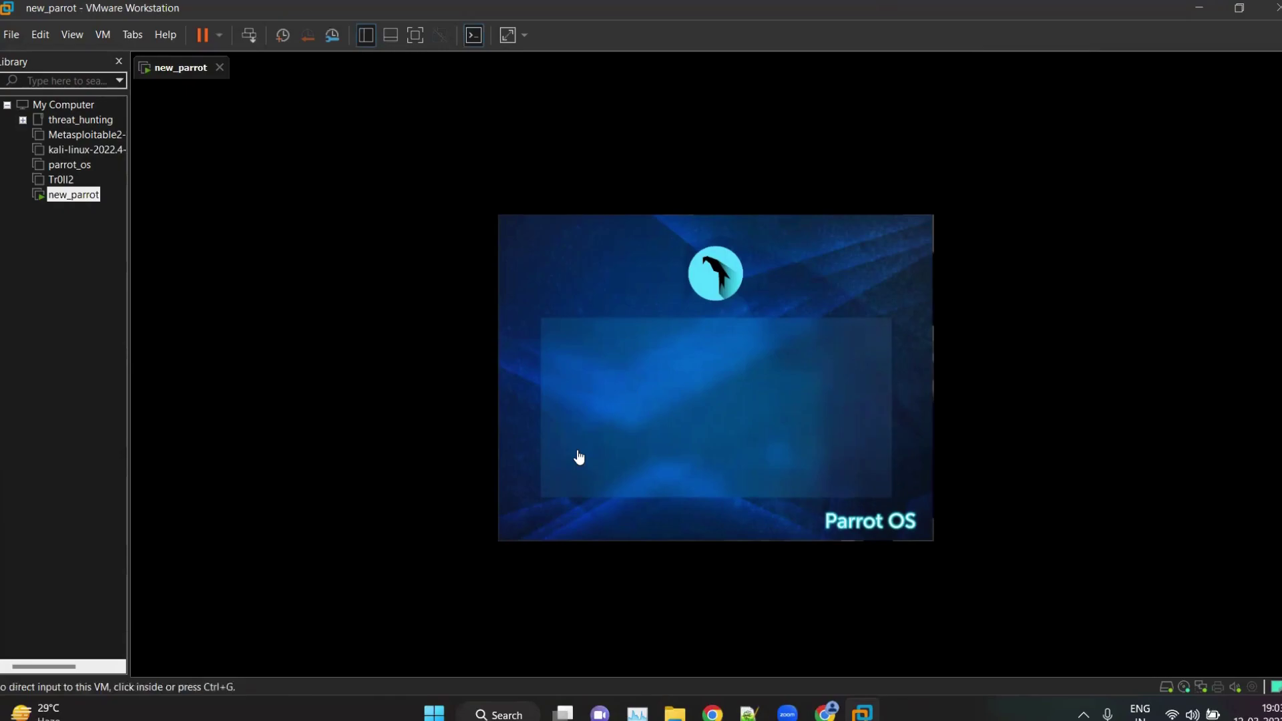
Switch to Notepad++ and add the heading "windows:" on line 29, well below the system requirements, followed by a new line
click(748, 713)
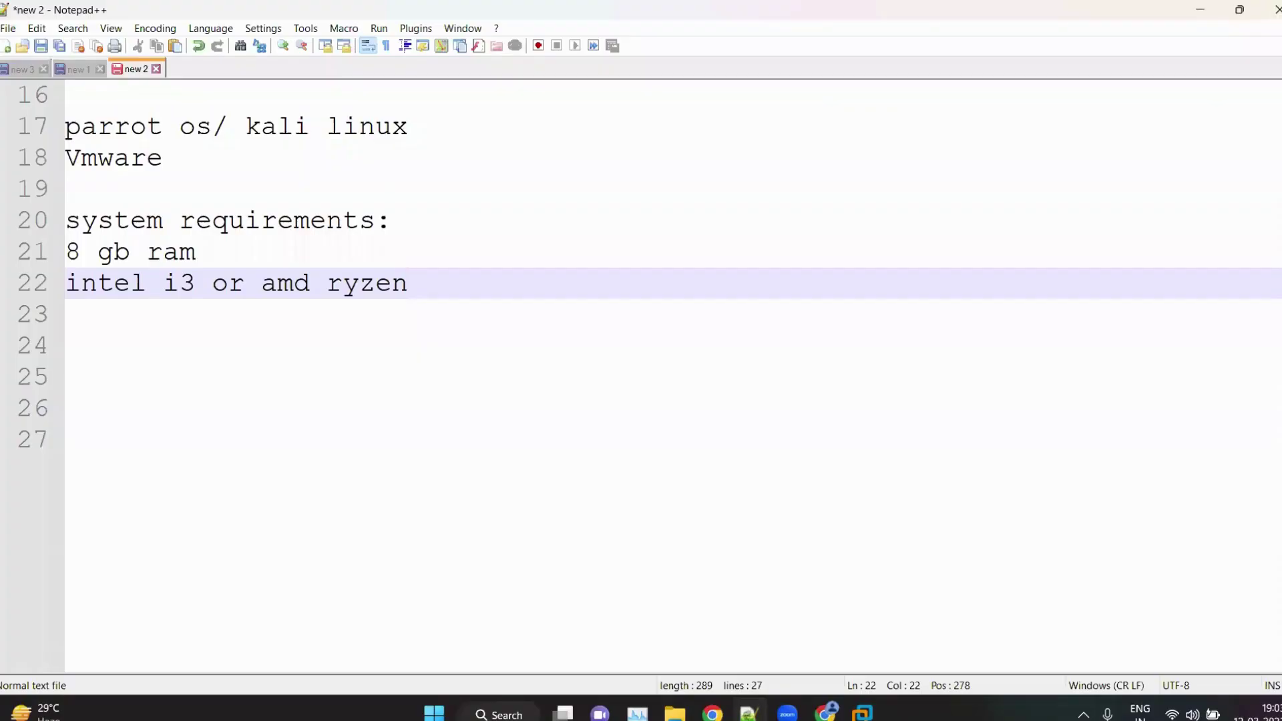
click(748, 713)
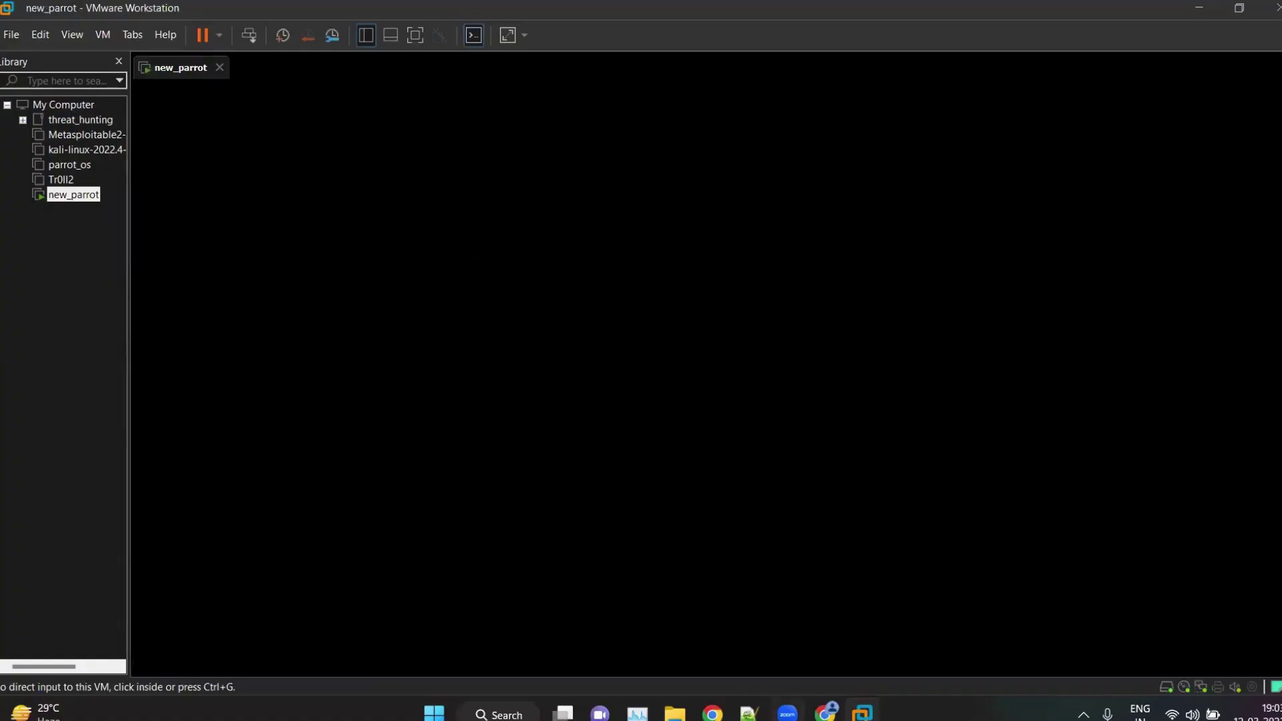
click(748, 713)
click(446, 471)
key(Return)
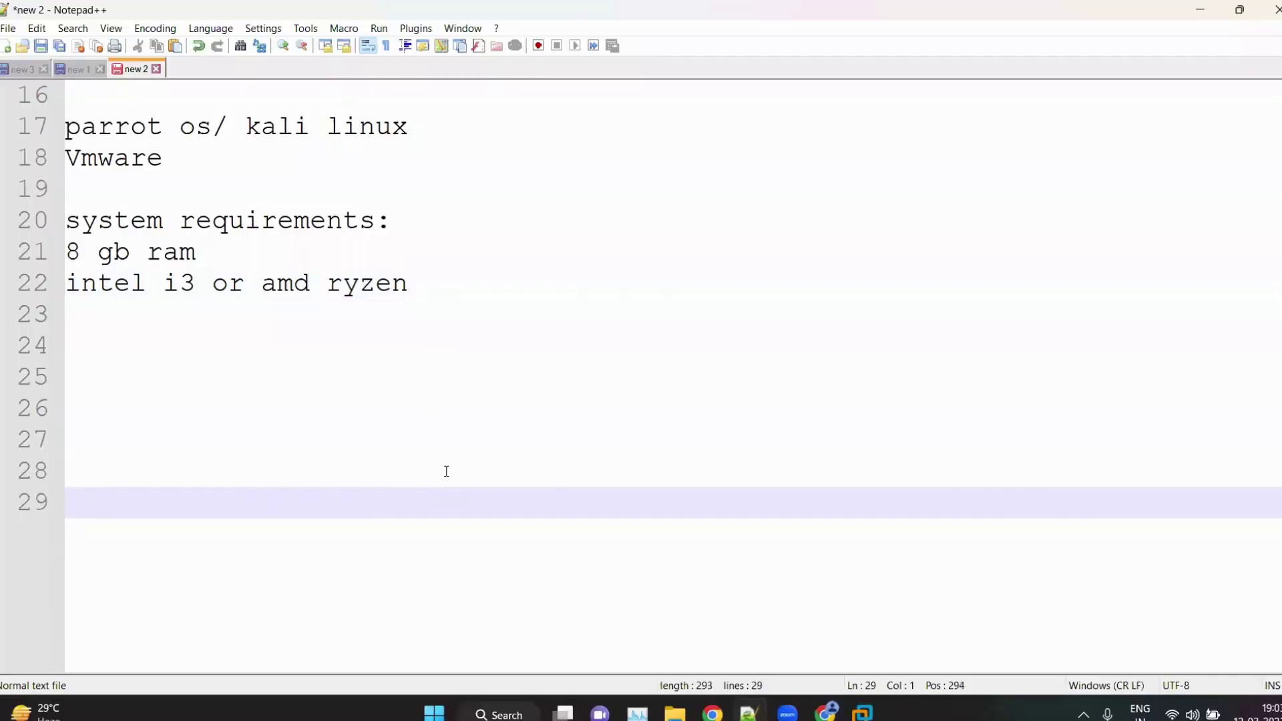
text(windows)
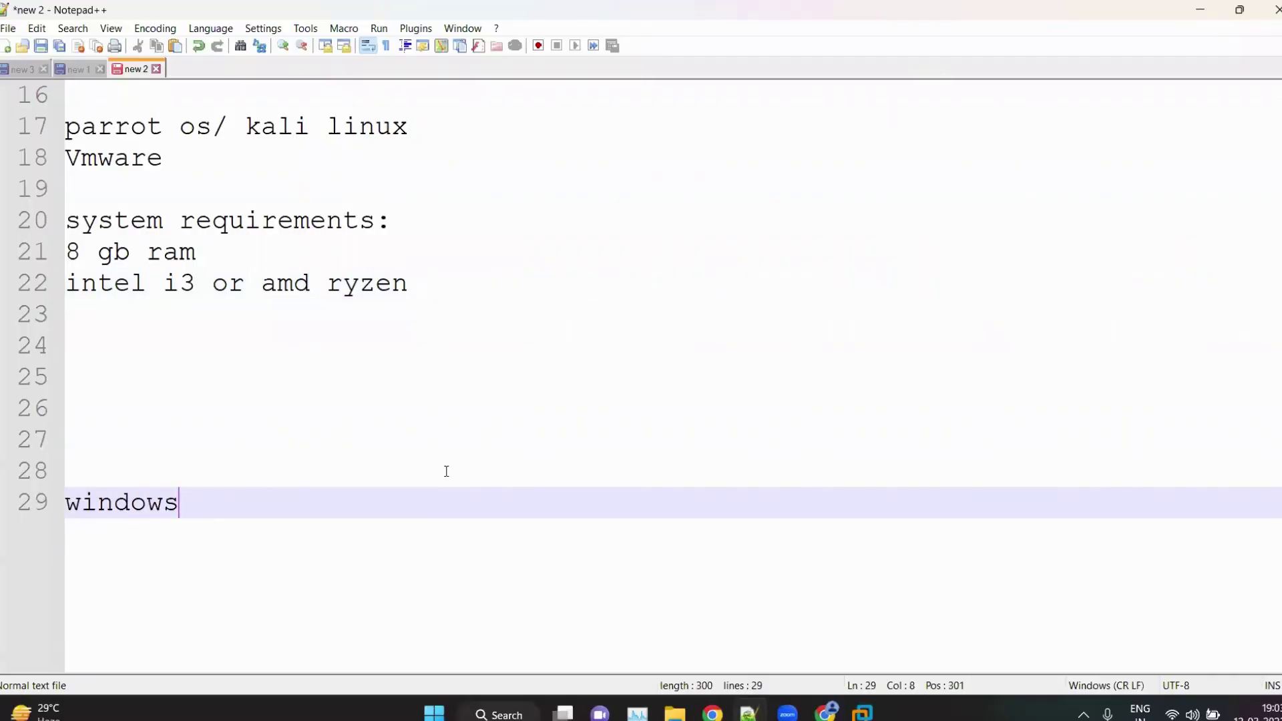
text(:)
key(Return)
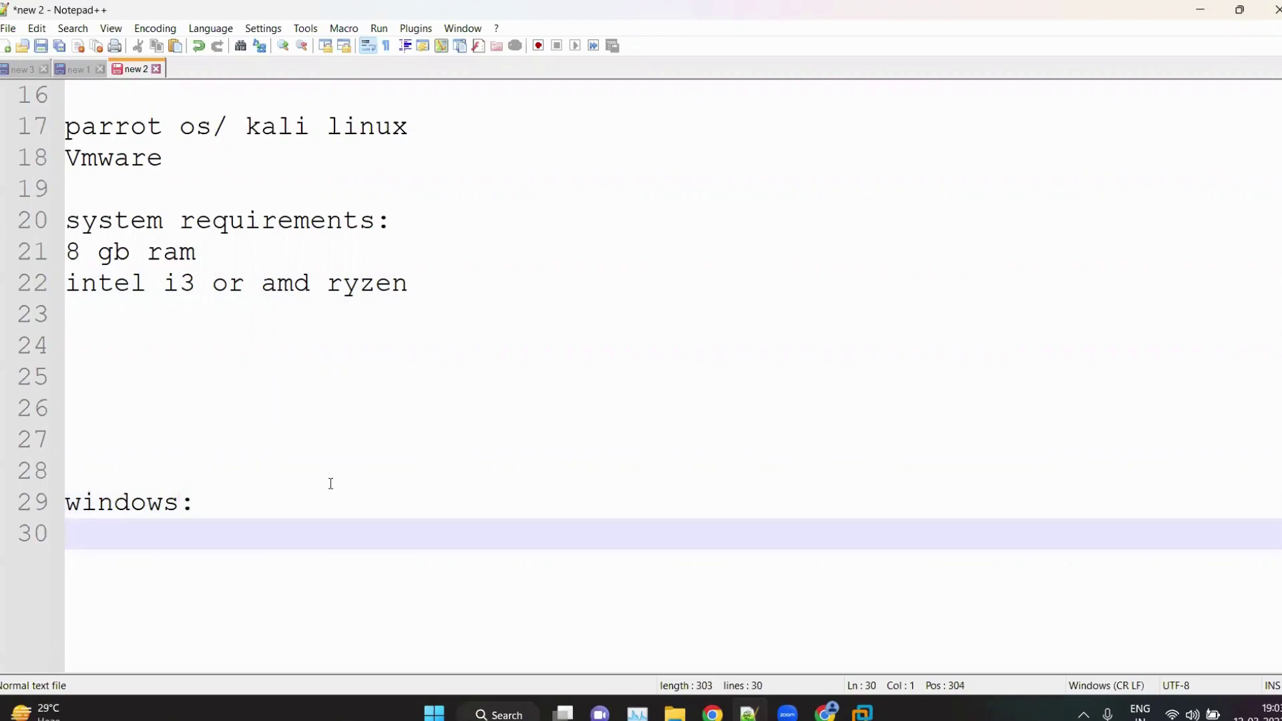
Append "(main machine)" to the "windows:" heading on line 29
click(279, 504)
text((mai)
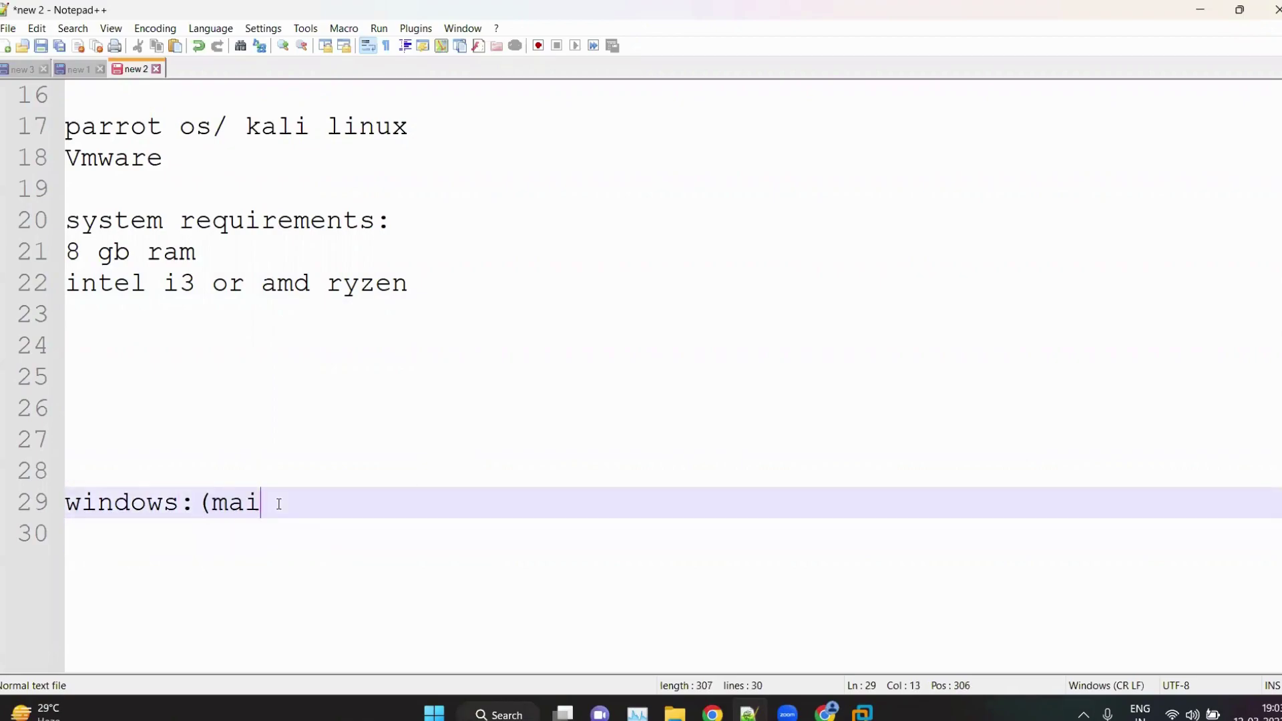
text(n machine))
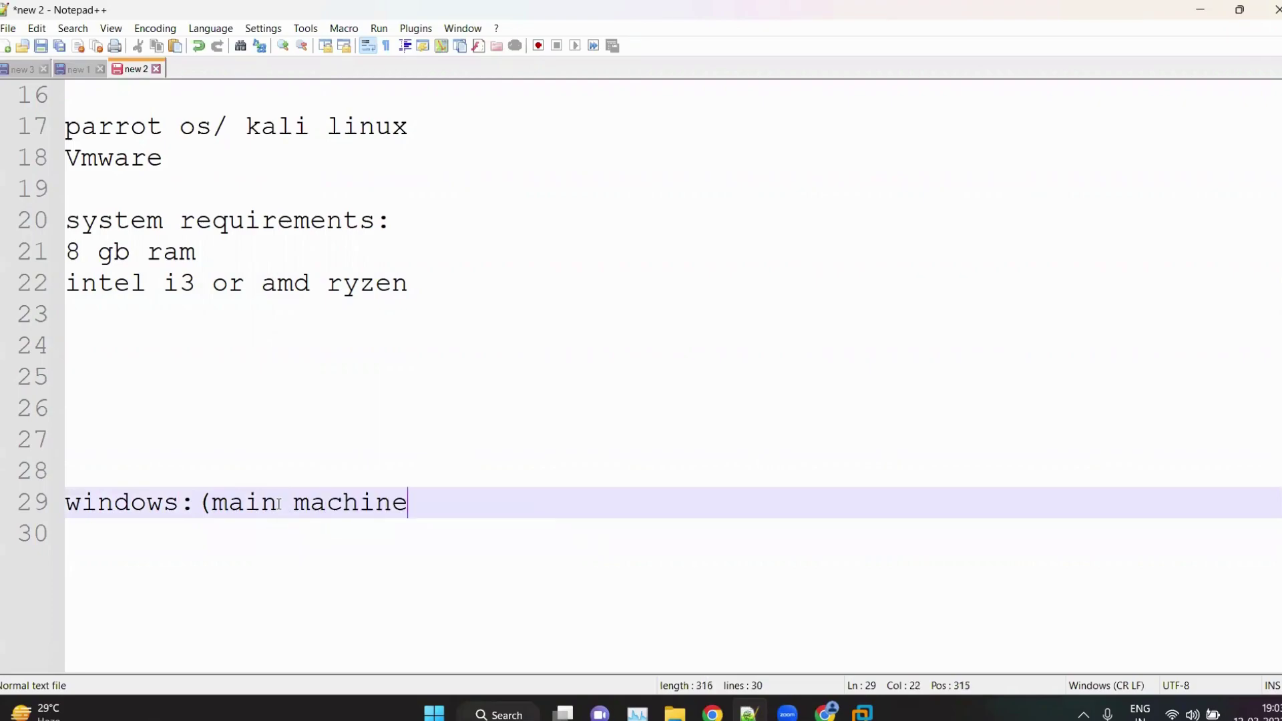
Add the line "linux parrot os : (host machine)" directly below the windows heading
key(Return)
text(vm)
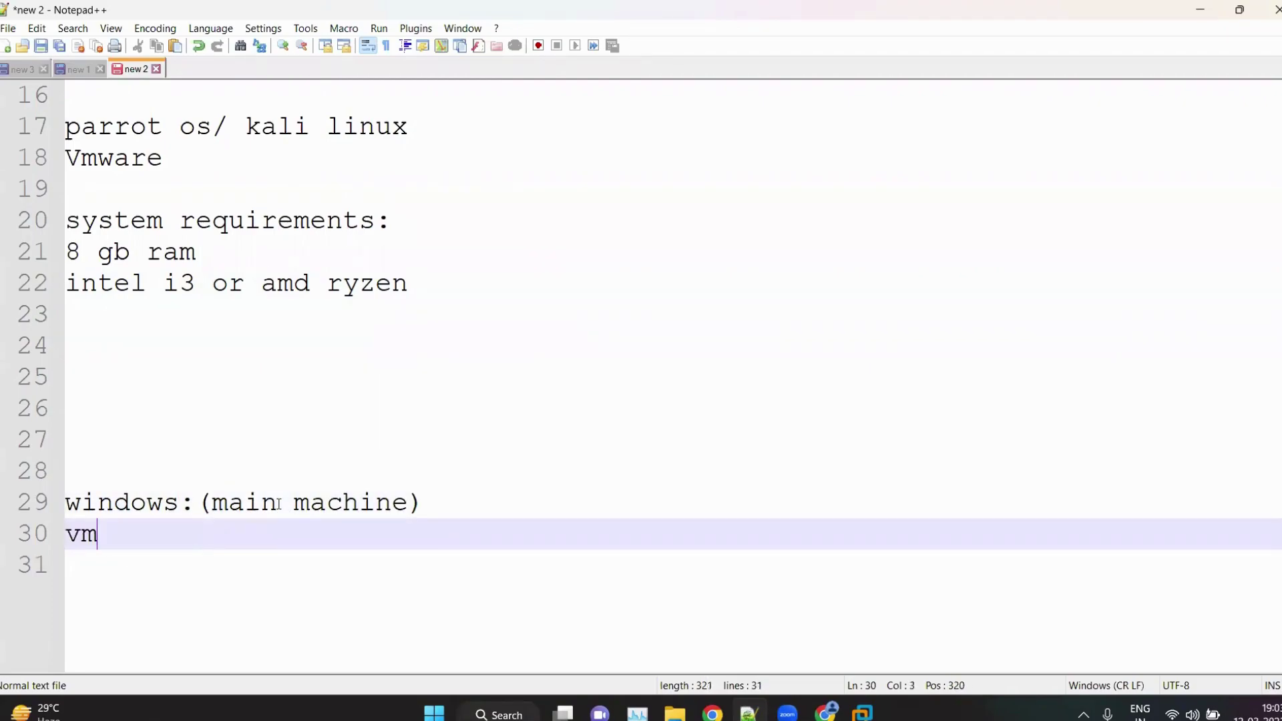
key(BackSpace)
key(BackSpace)
text(linux)
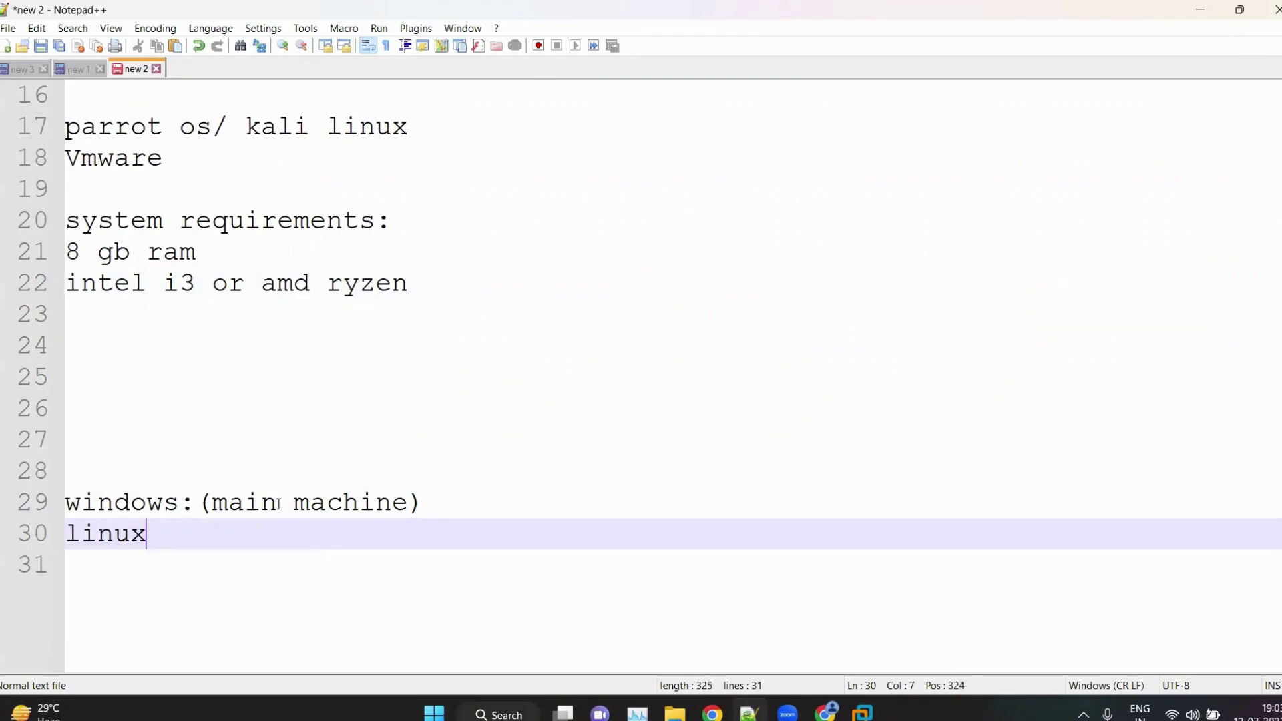
text( parrot os )
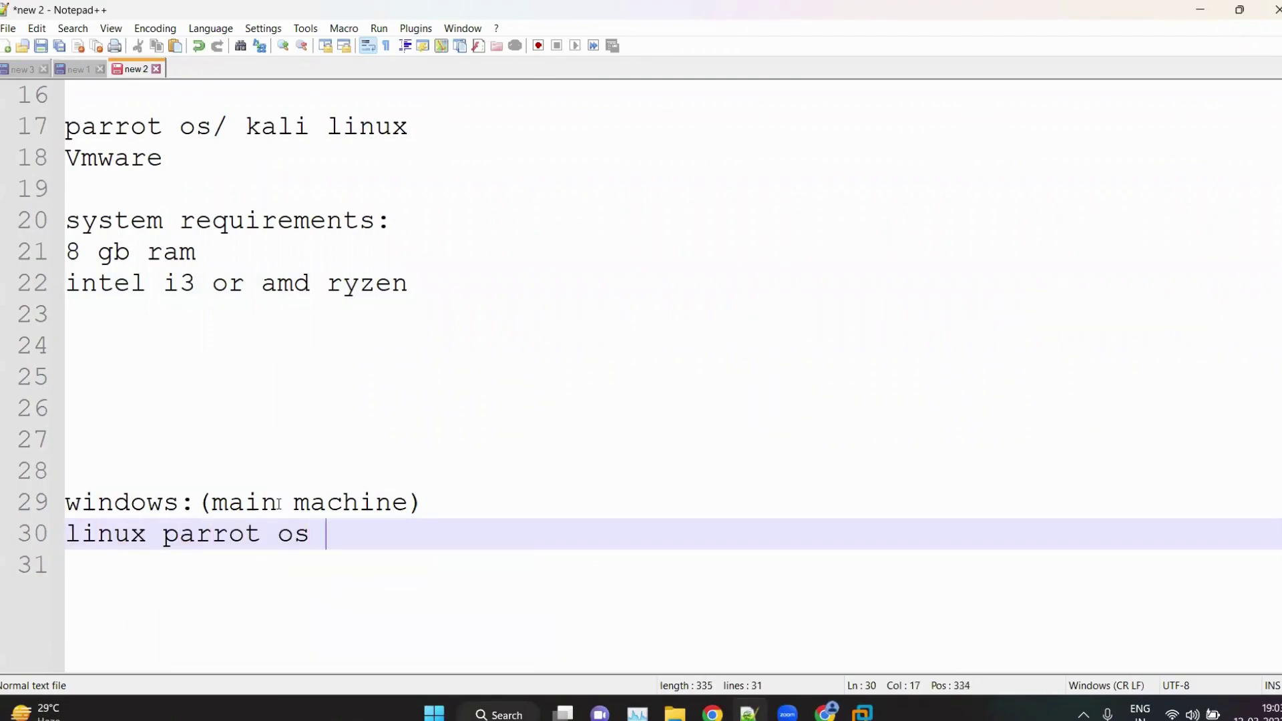
text(: (host machine))
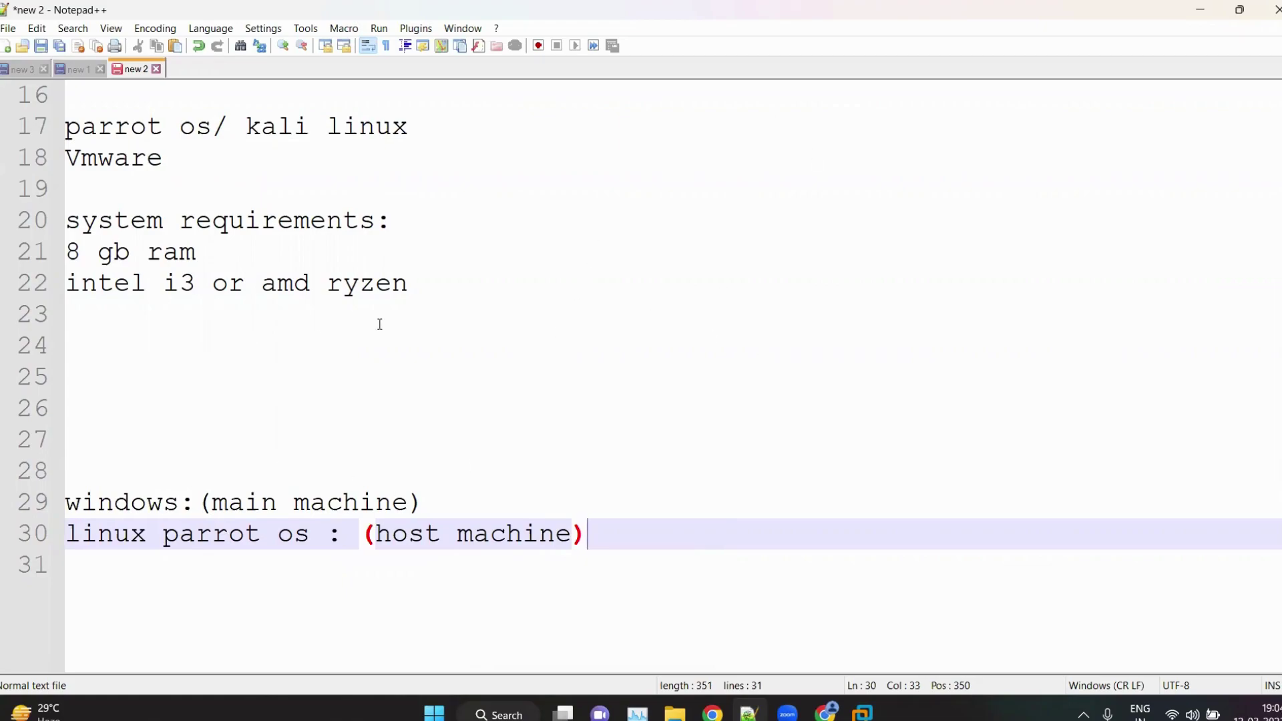
click(156, 534)
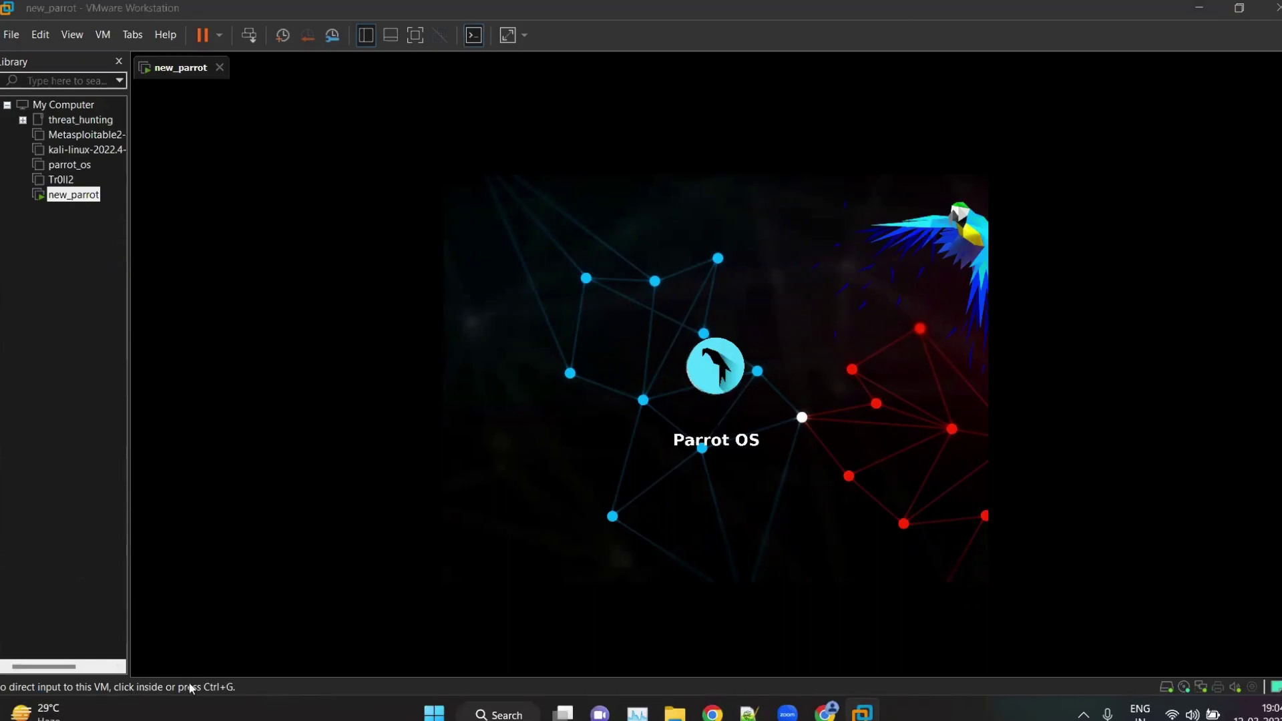
Direct input into the running new_parrot virtual machine, then release it to the host and capture it again twice
click(733, 326)
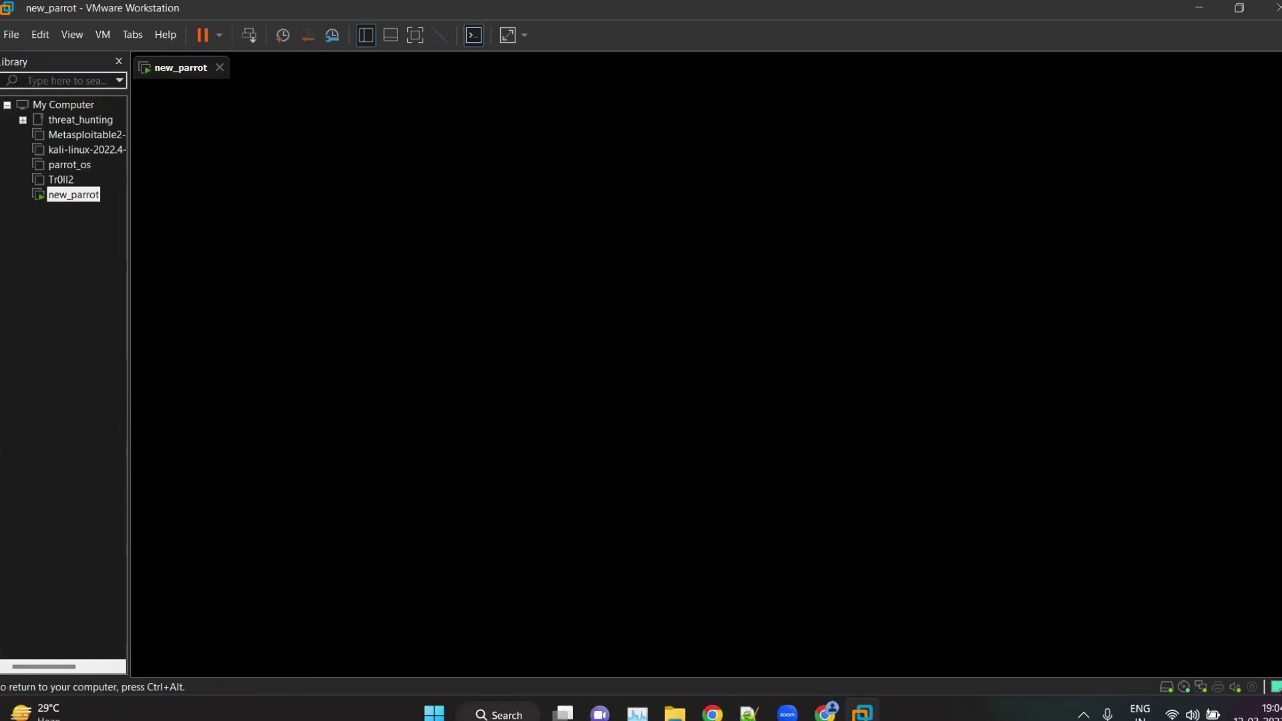
key(ctrl+alt)
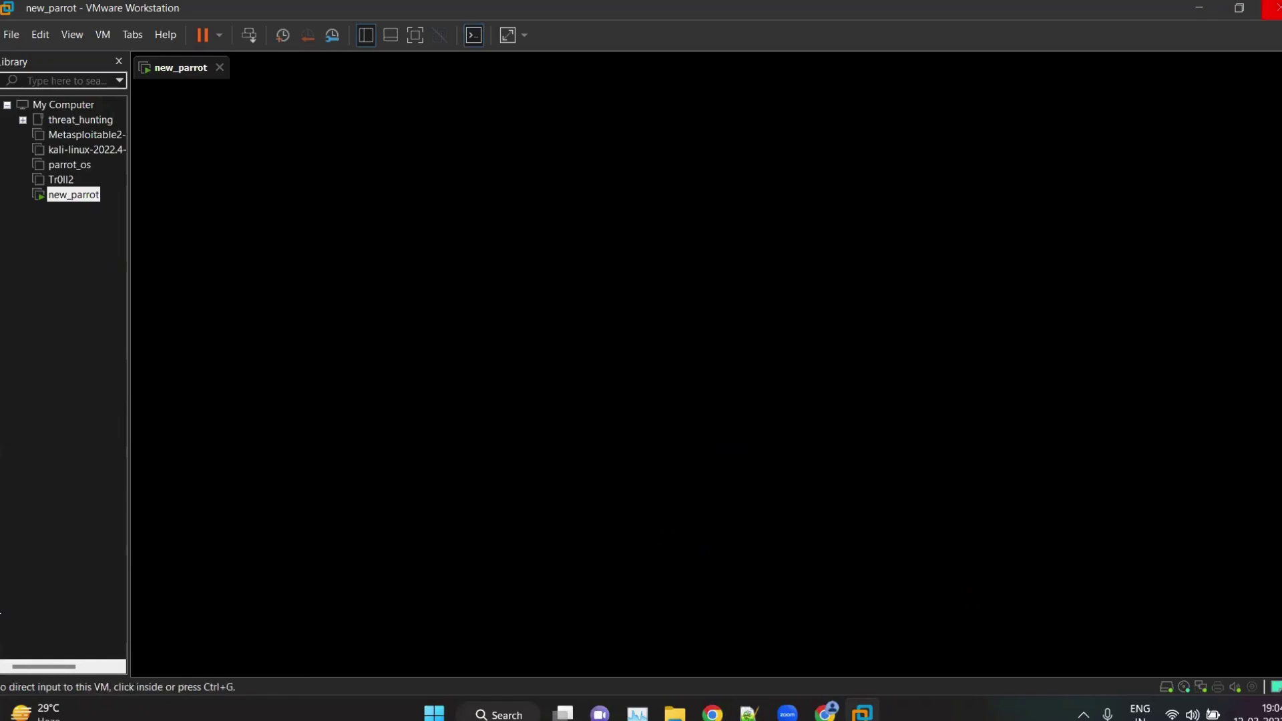
key(ctrl+g)
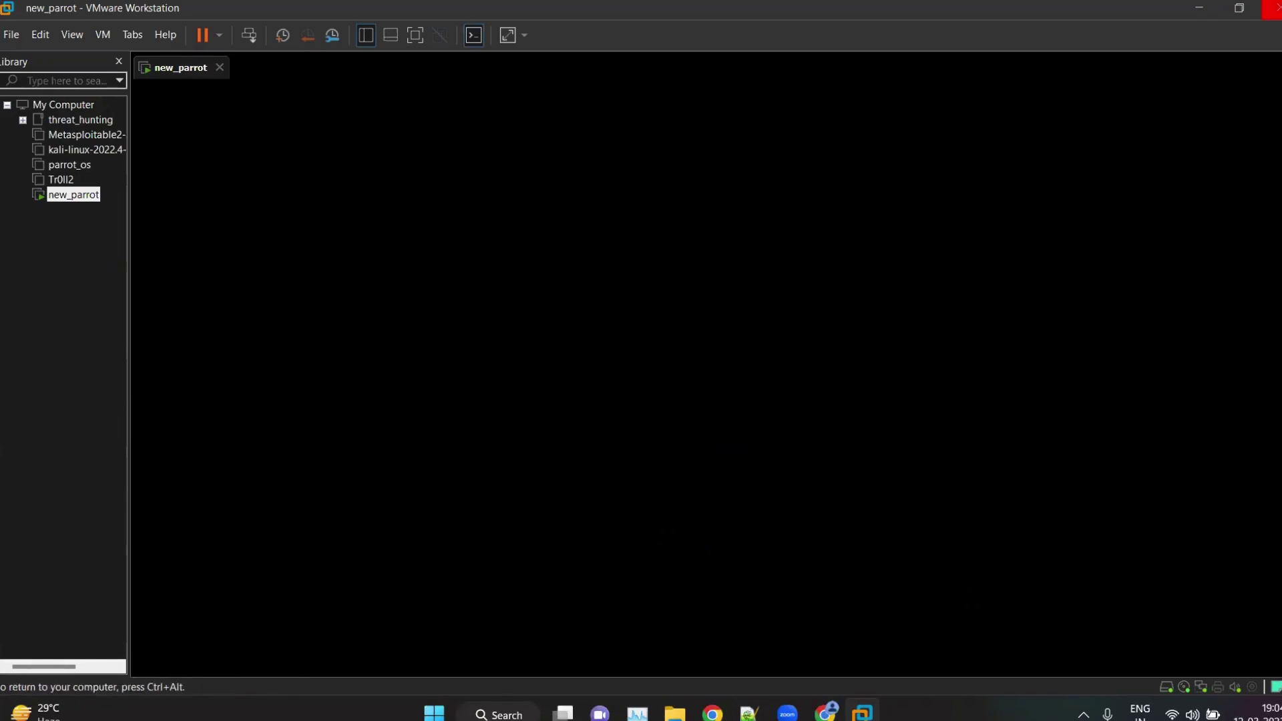
key(ctrl+alt)
key(ctrl+g)
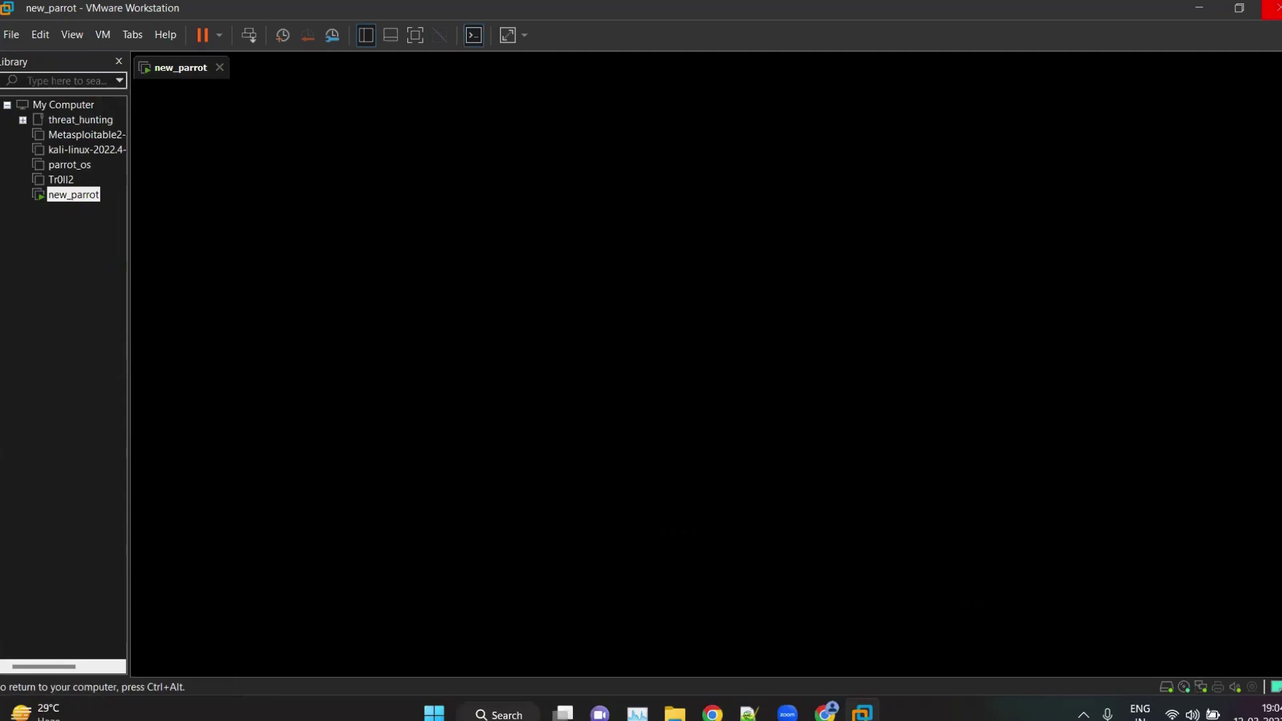